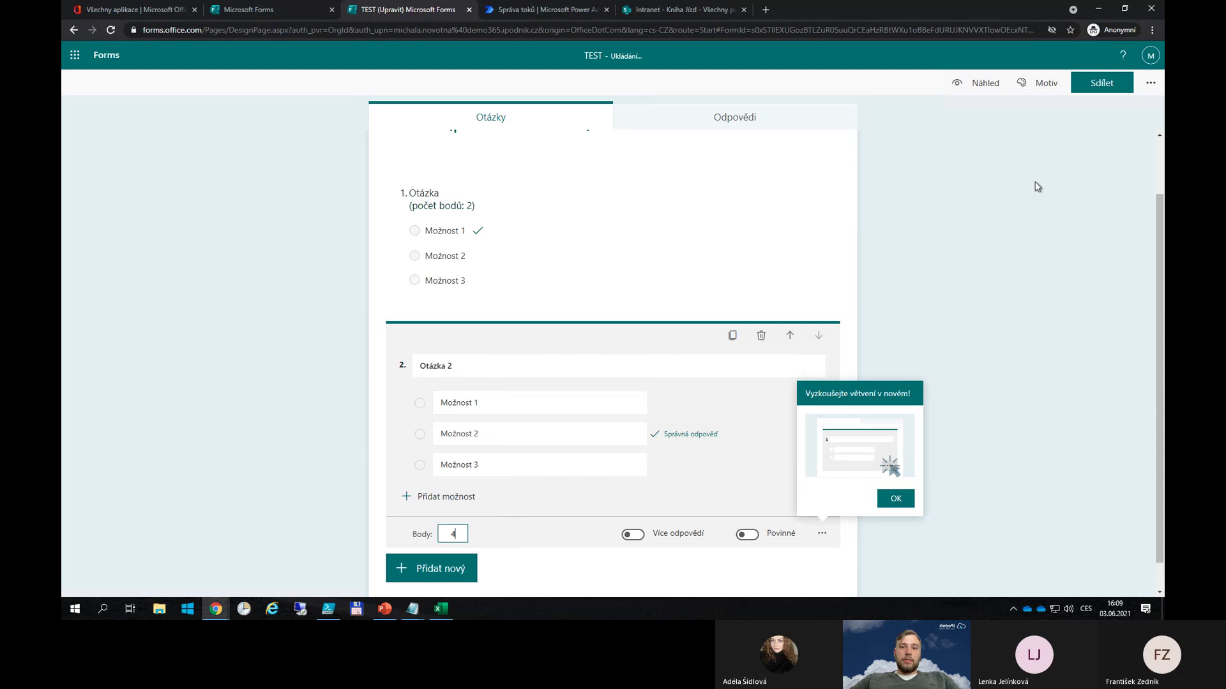
- Preview the TEST quiz, submit answers Možnost 1 for Otázka and Možnost 3 for Otázka 2, and view the scored results
left_click(1034, 187)
left_click(972, 84)
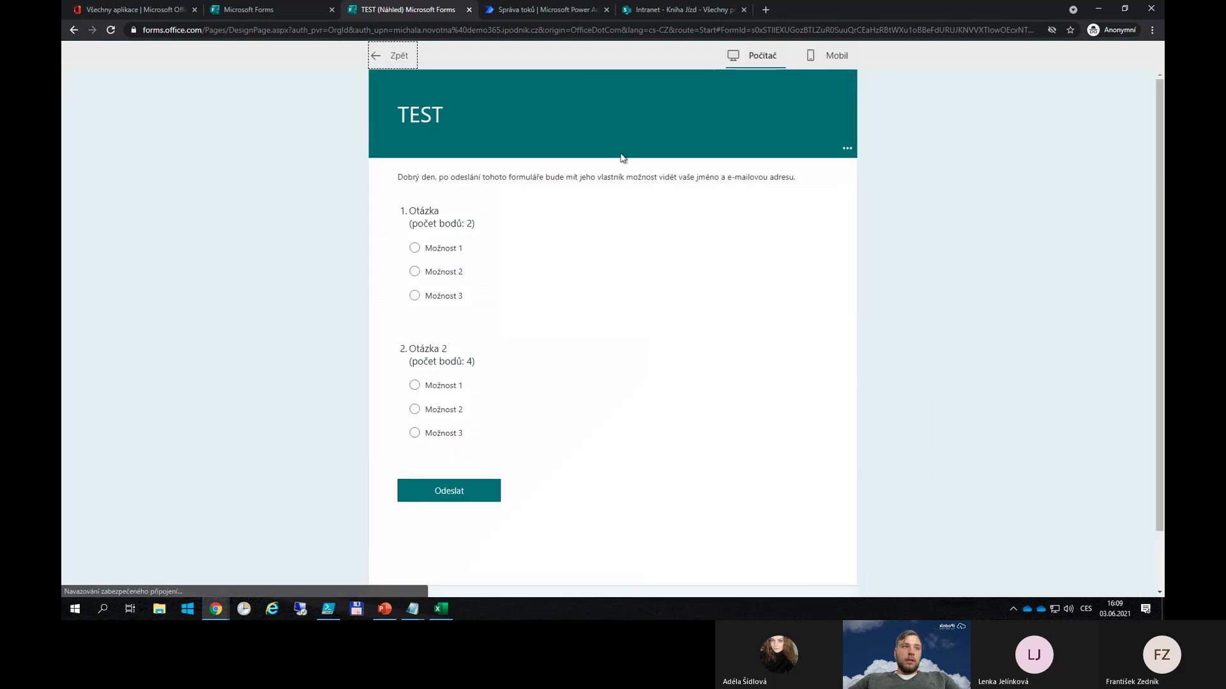
left_click(414, 248)
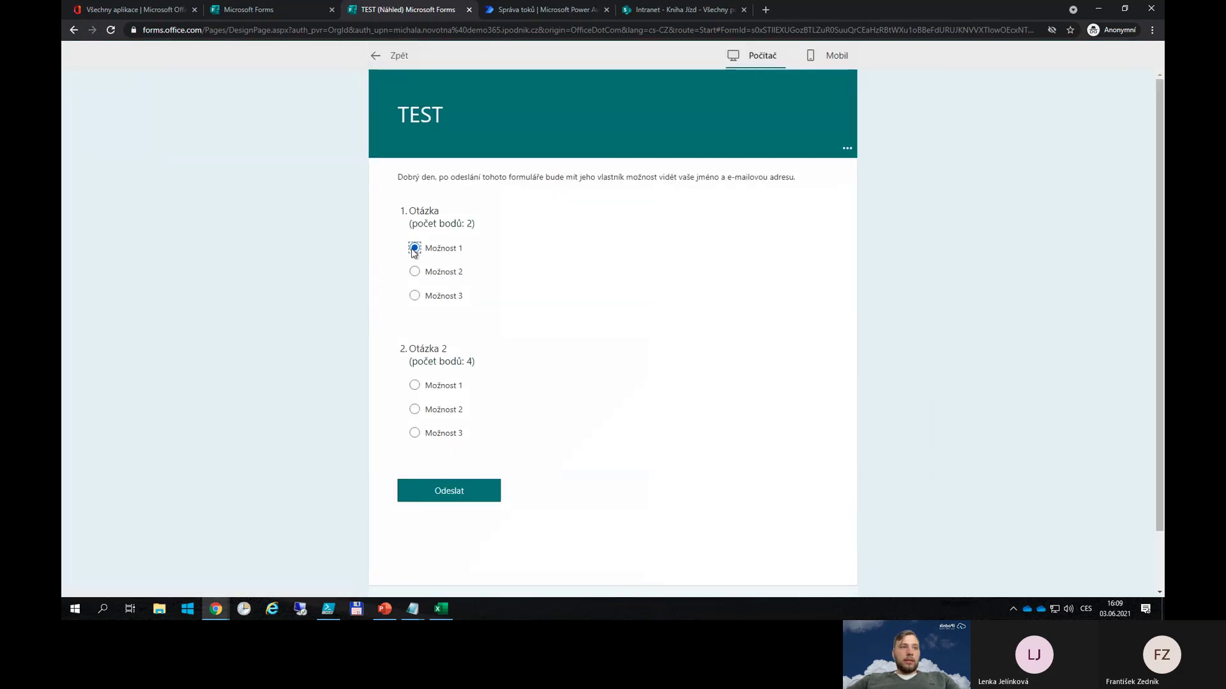
left_click(422, 435)
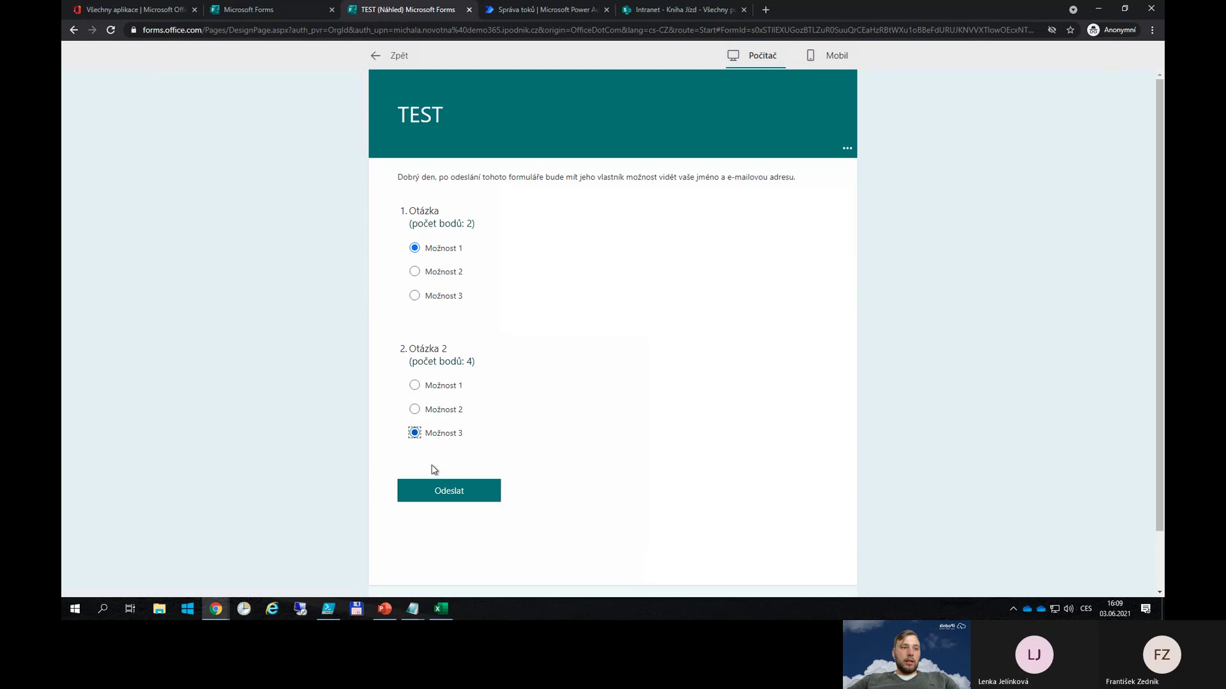
left_click(447, 497)
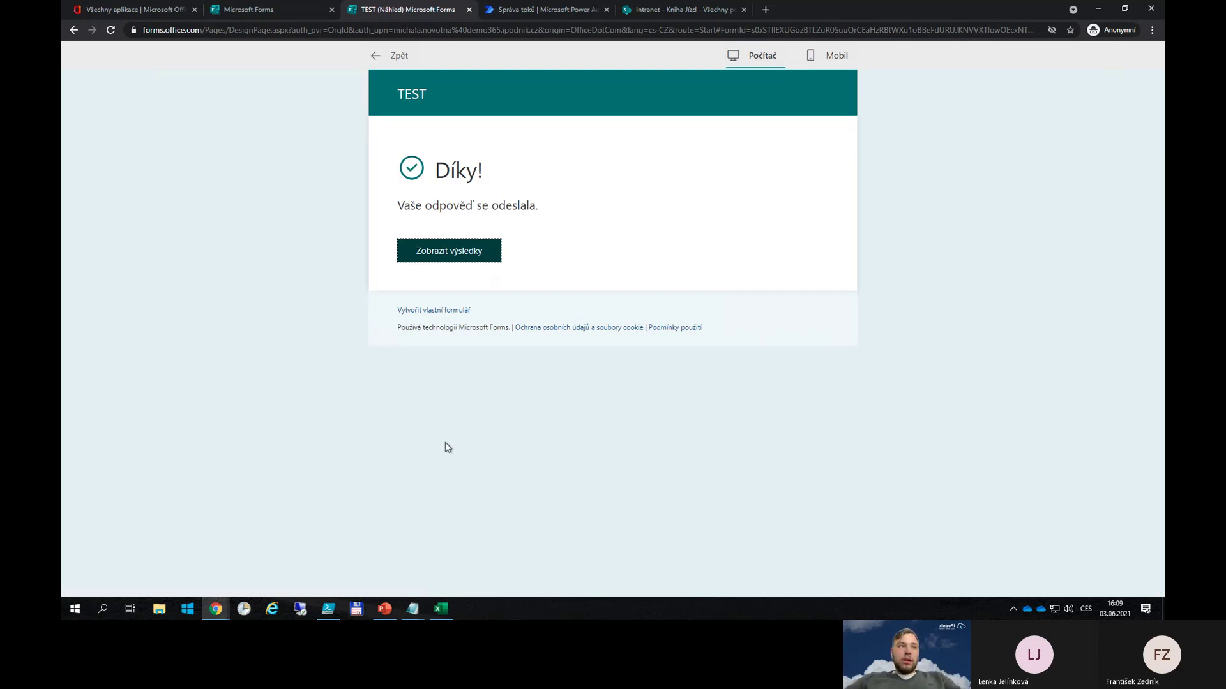
left_click(451, 256)
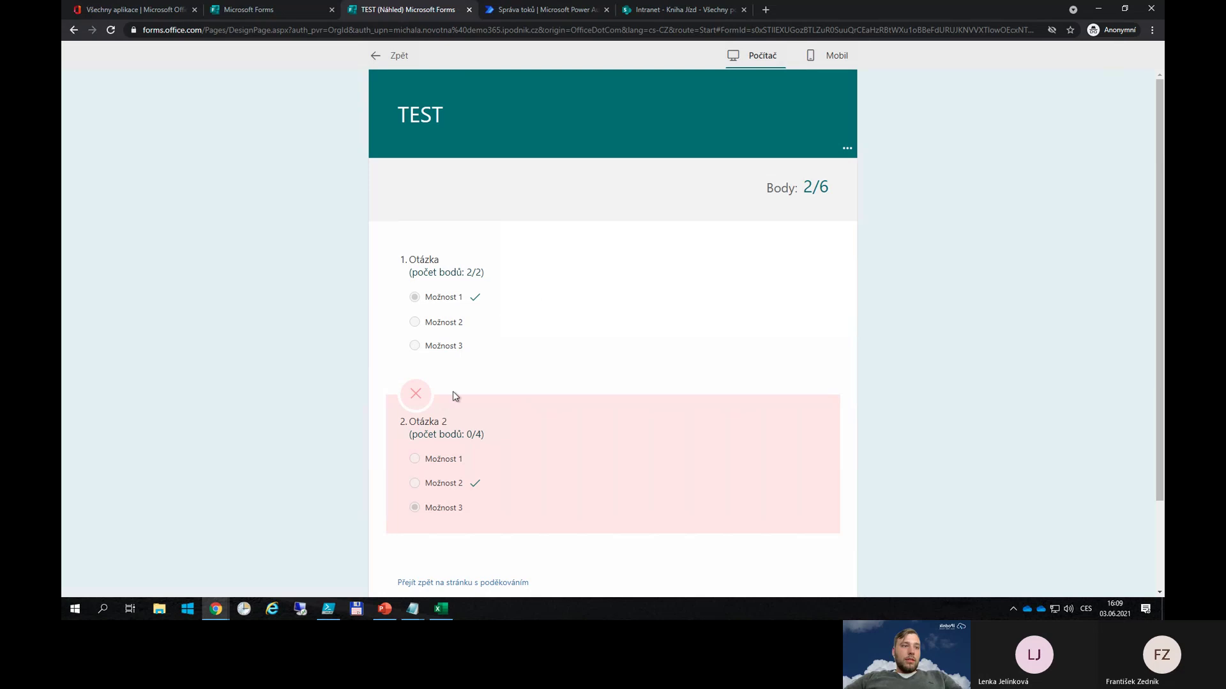
left_click(383, 55)
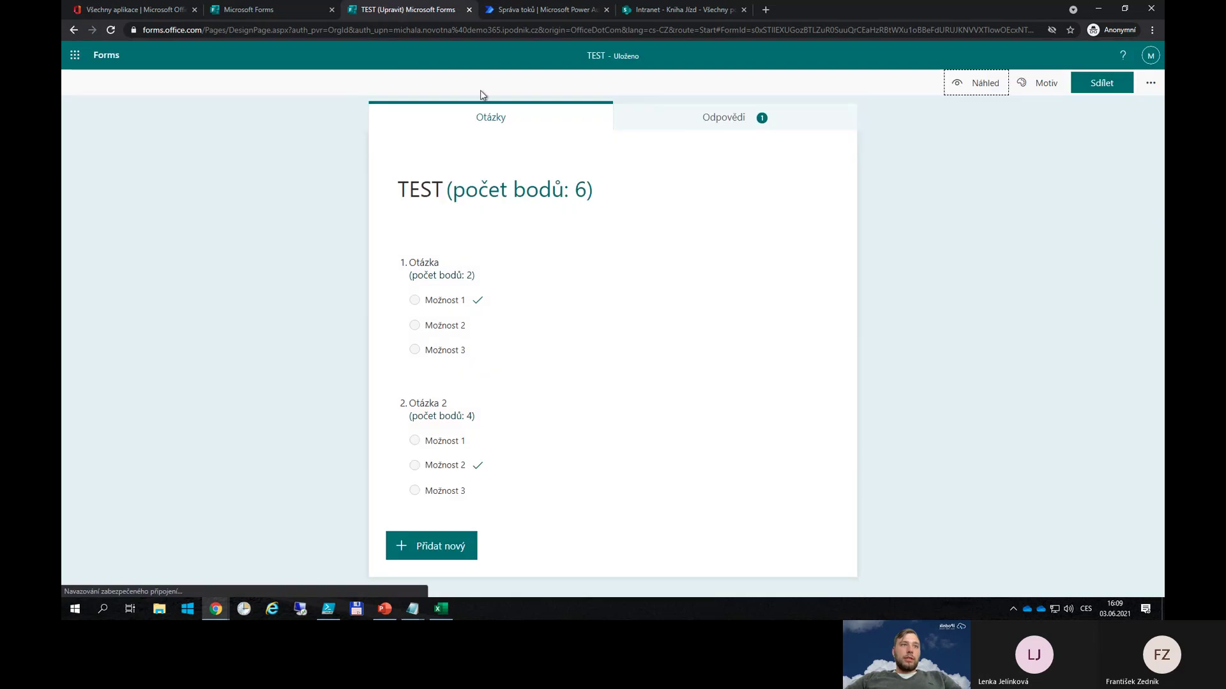
- Review the TEST quiz's response summary and the individual answer details for the first question
left_click(735, 118)
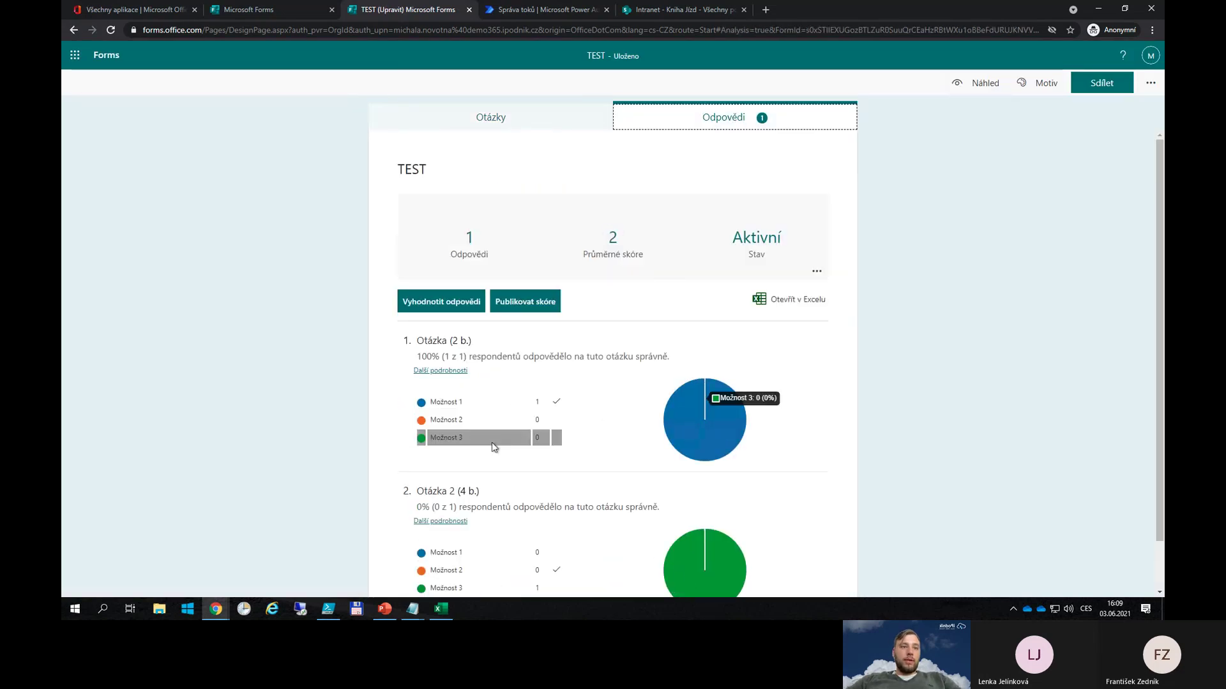
scroll(492, 441, "down", 1)
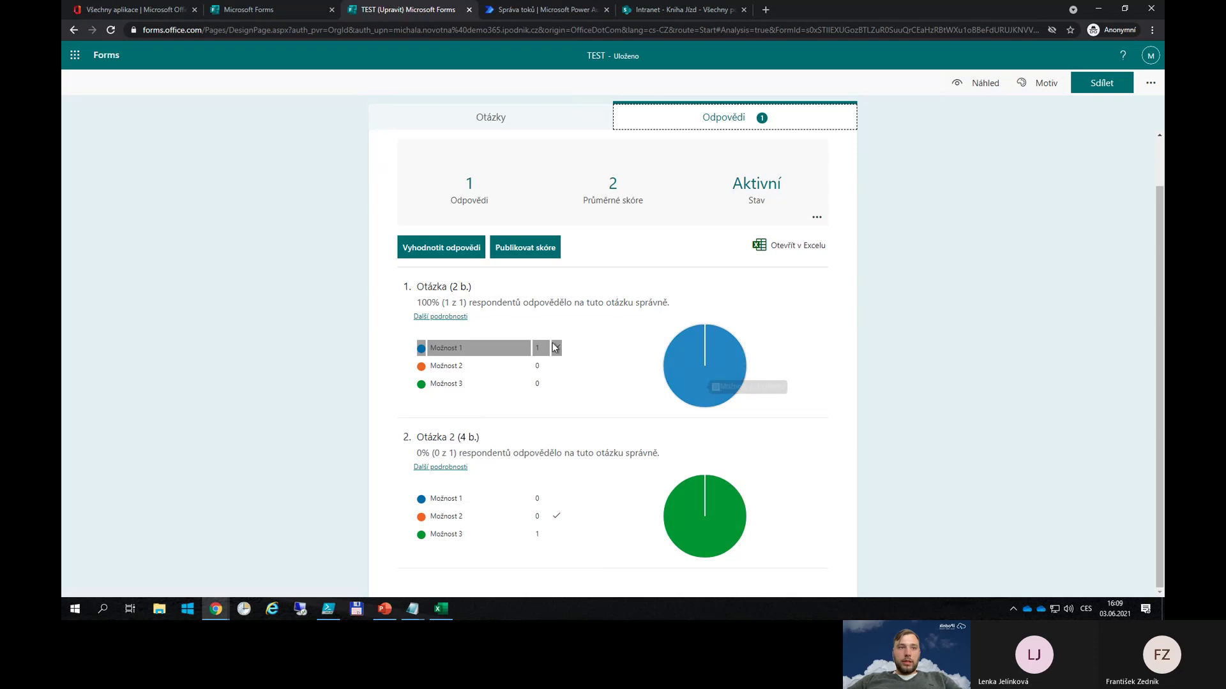
left_click(432, 318)
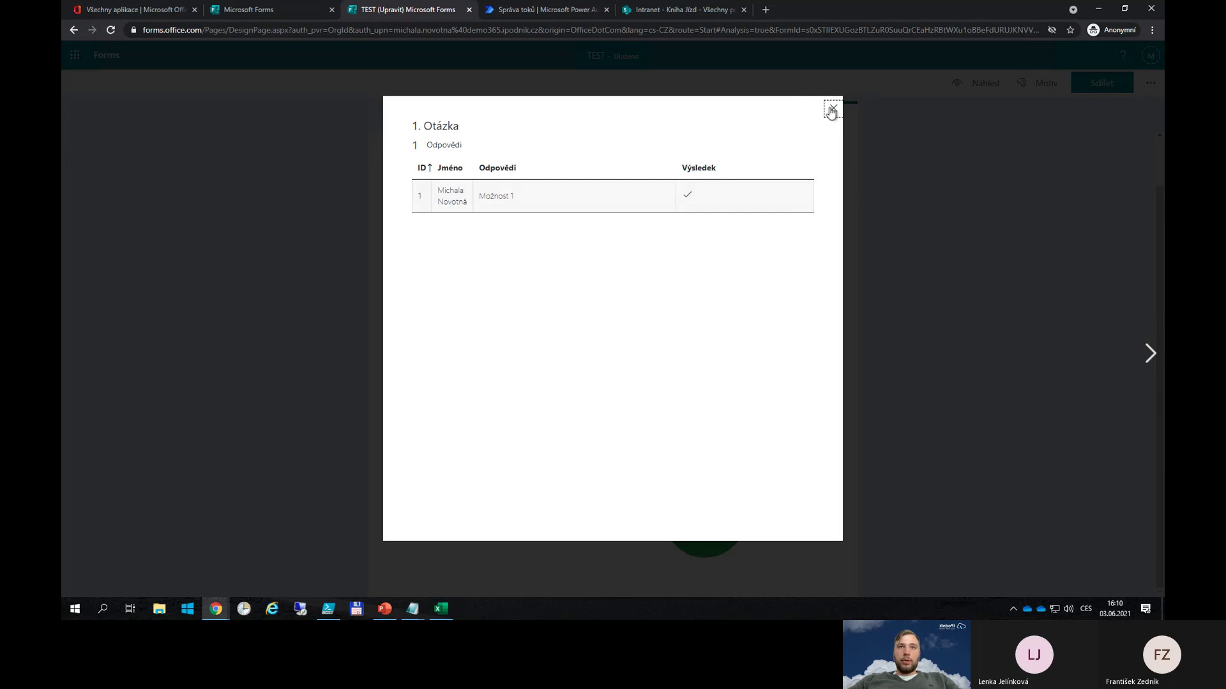
left_click(832, 109)
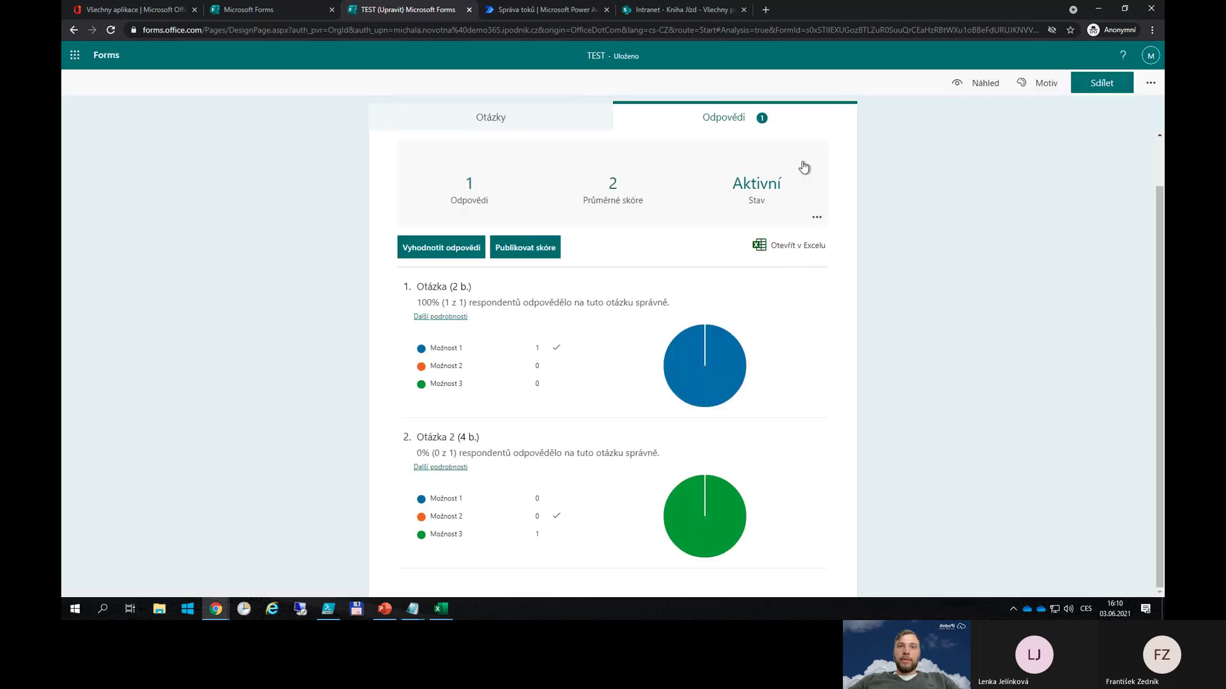
- Export the quiz responses to Excel and open the downloaded TEST.xlsx
left_click(803, 254)
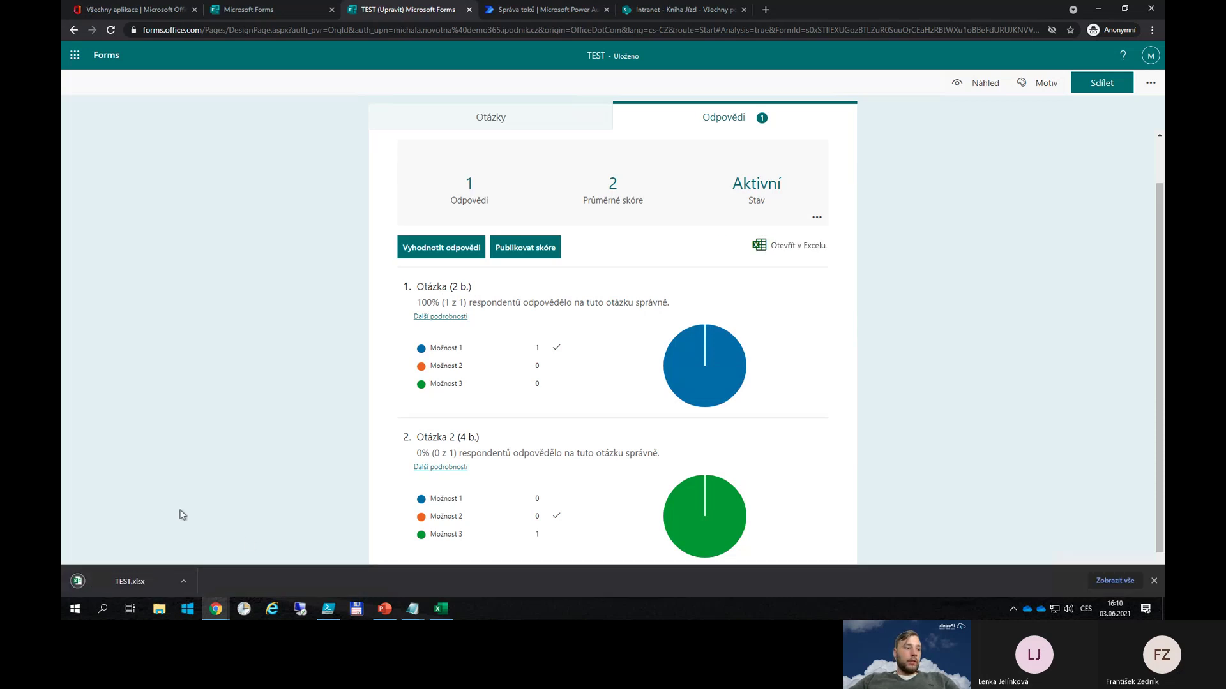
left_click(130, 579)
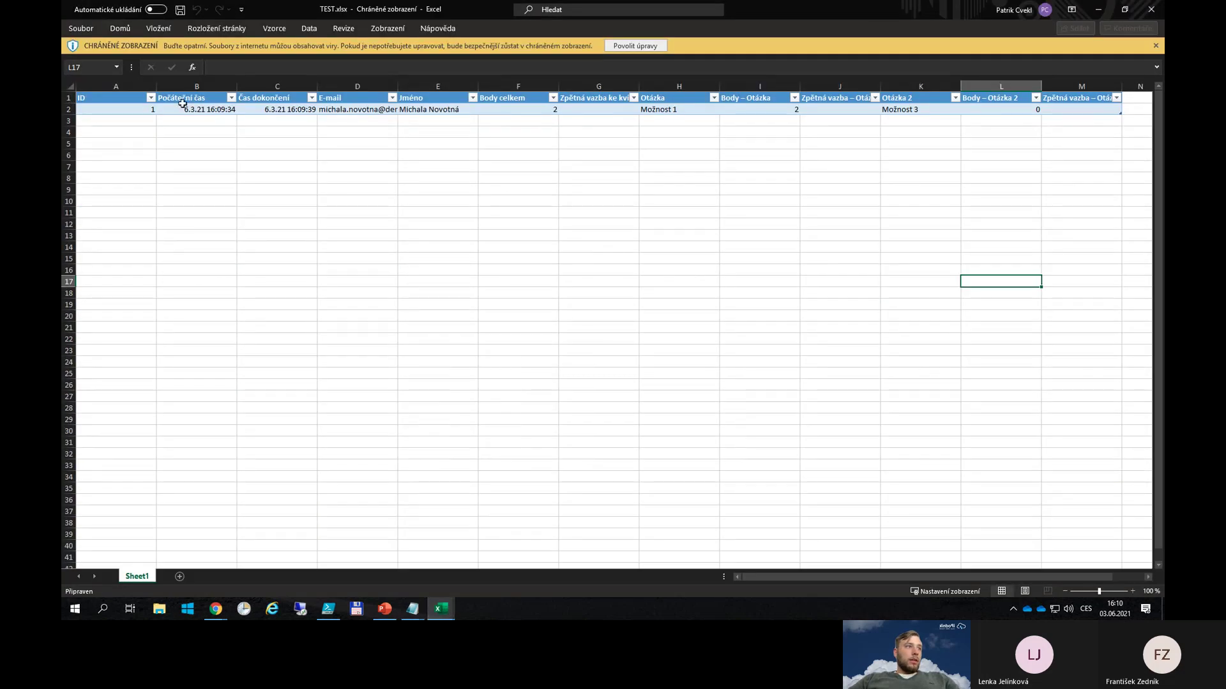
- Examine the exported response's start and completion times, respondent details, total points and answers, then close TEST.xlsx and return to the quiz
left_click(192, 111)
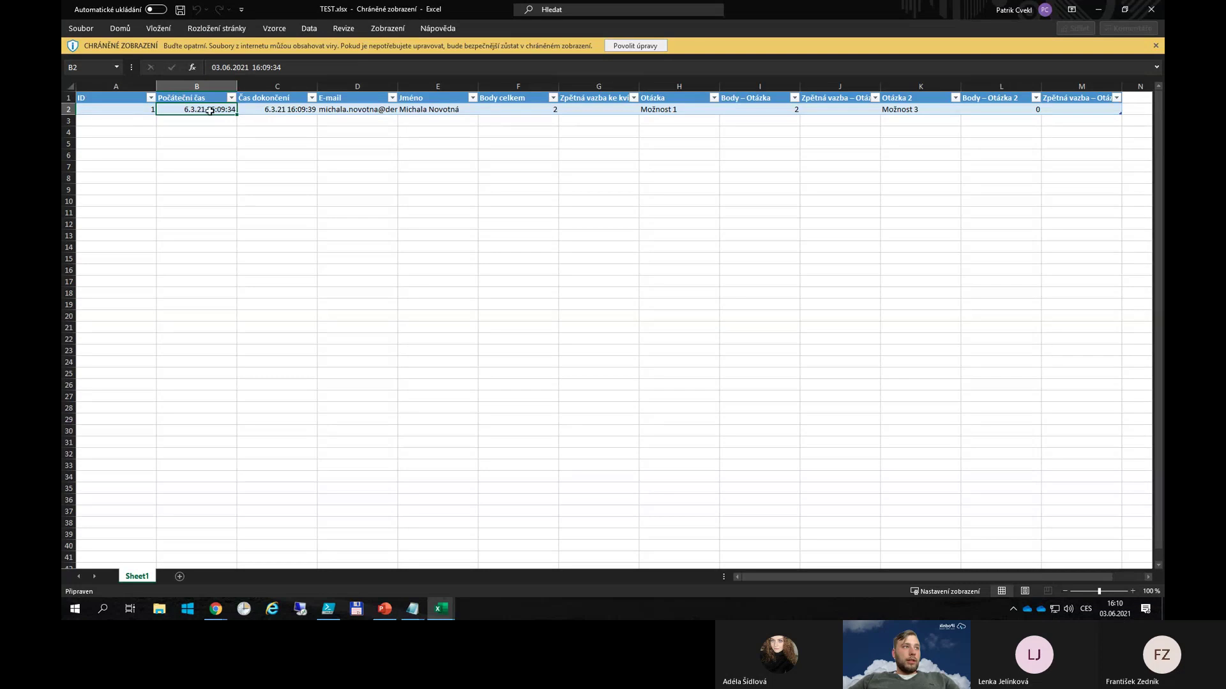
left_click(282, 111)
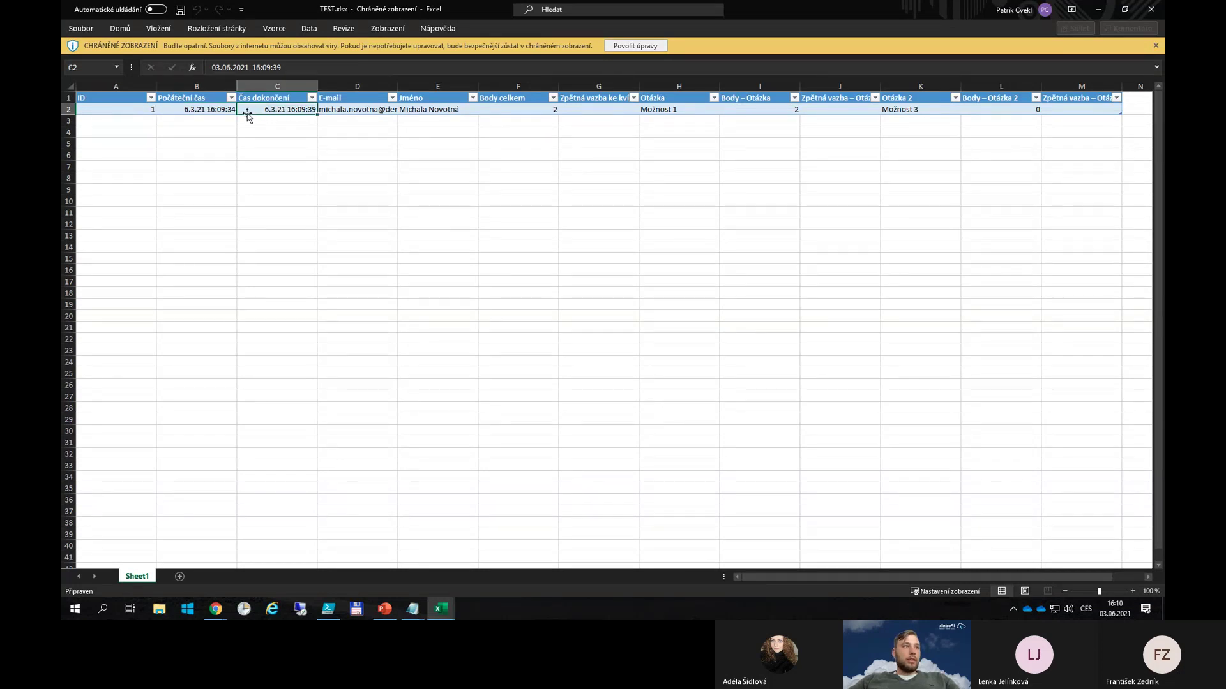
left_click(359, 110)
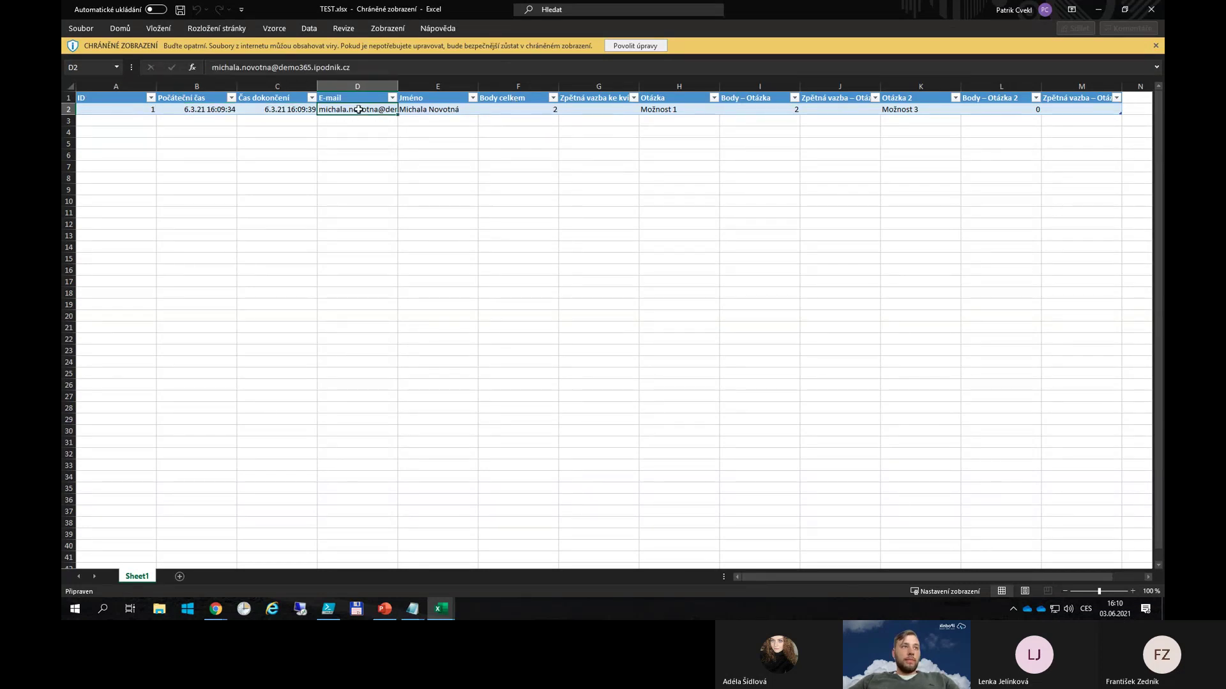
left_click(412, 112)
left_click(537, 109)
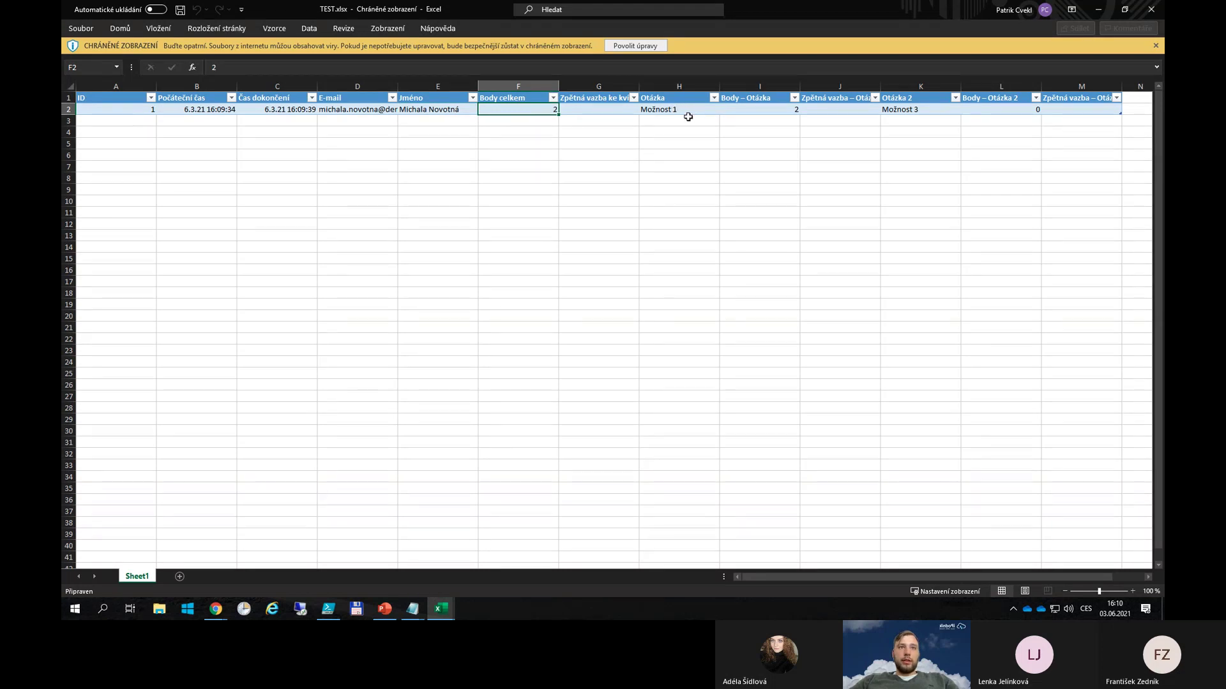
left_click(687, 111)
left_click(926, 109)
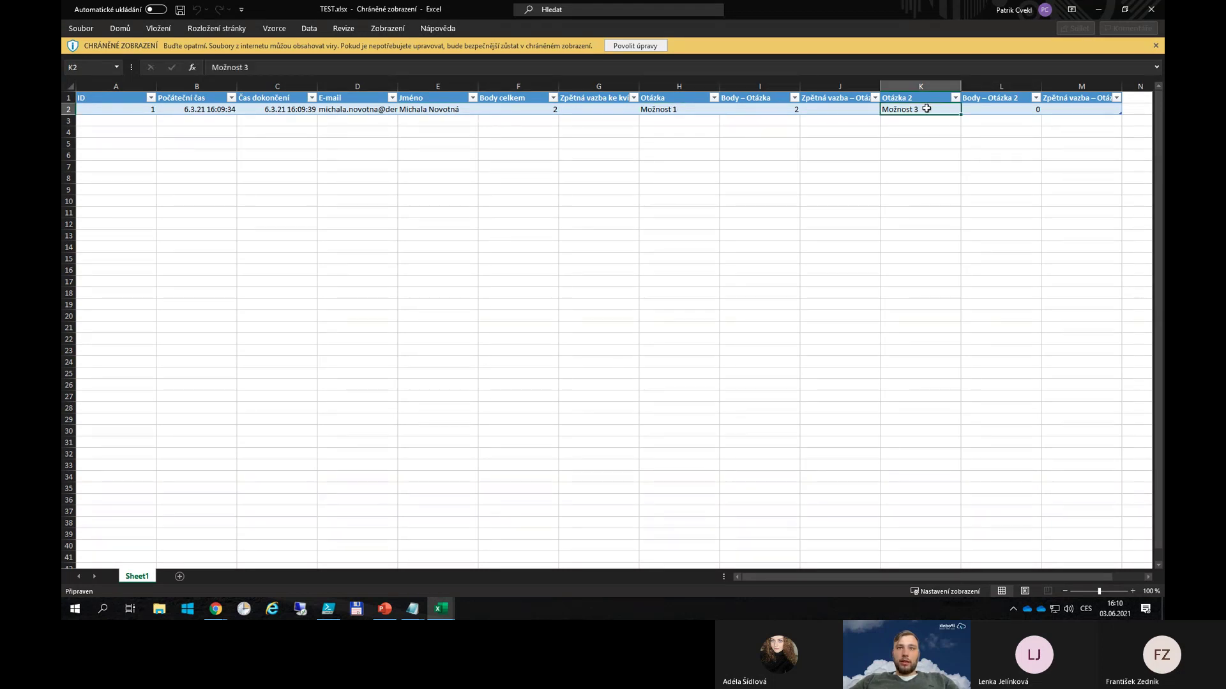
left_click(667, 112)
left_click(885, 109)
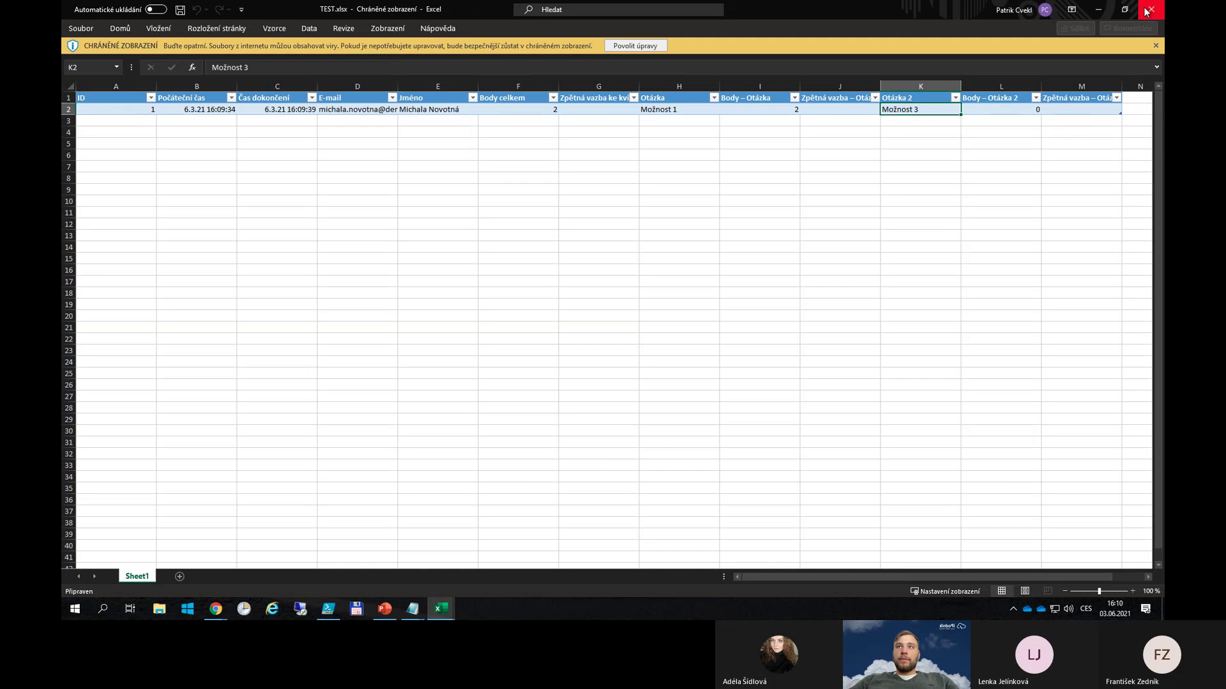
left_click(1146, 11)
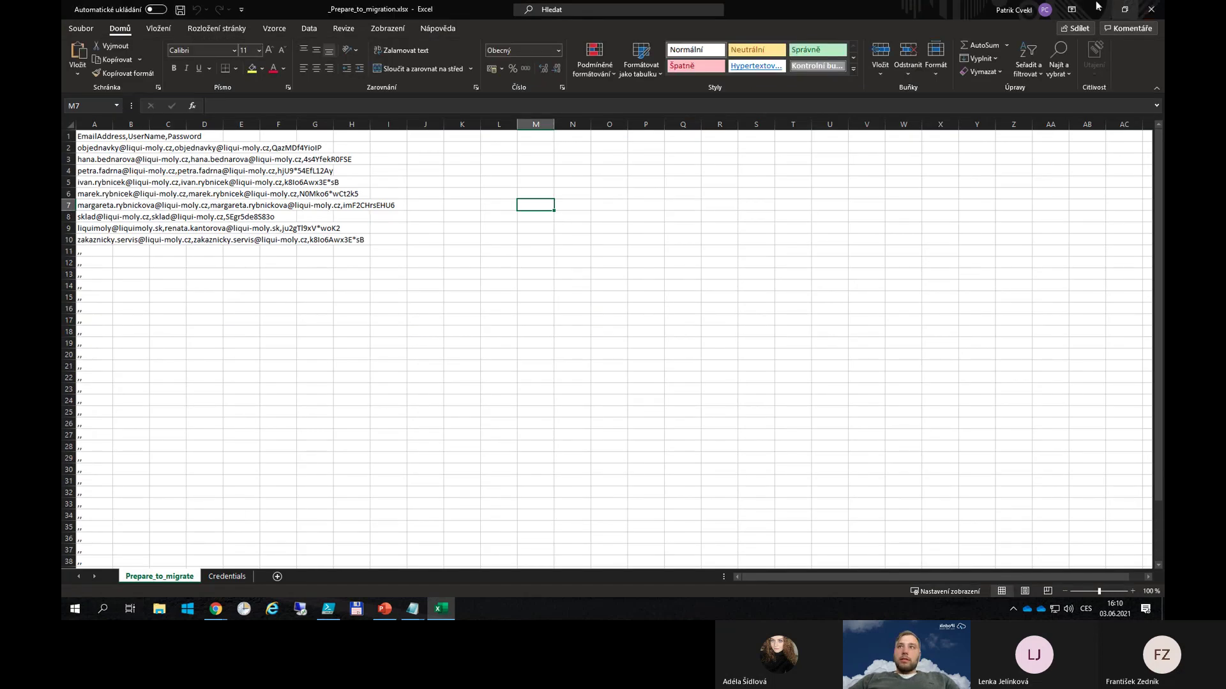
left_click(1096, 5)
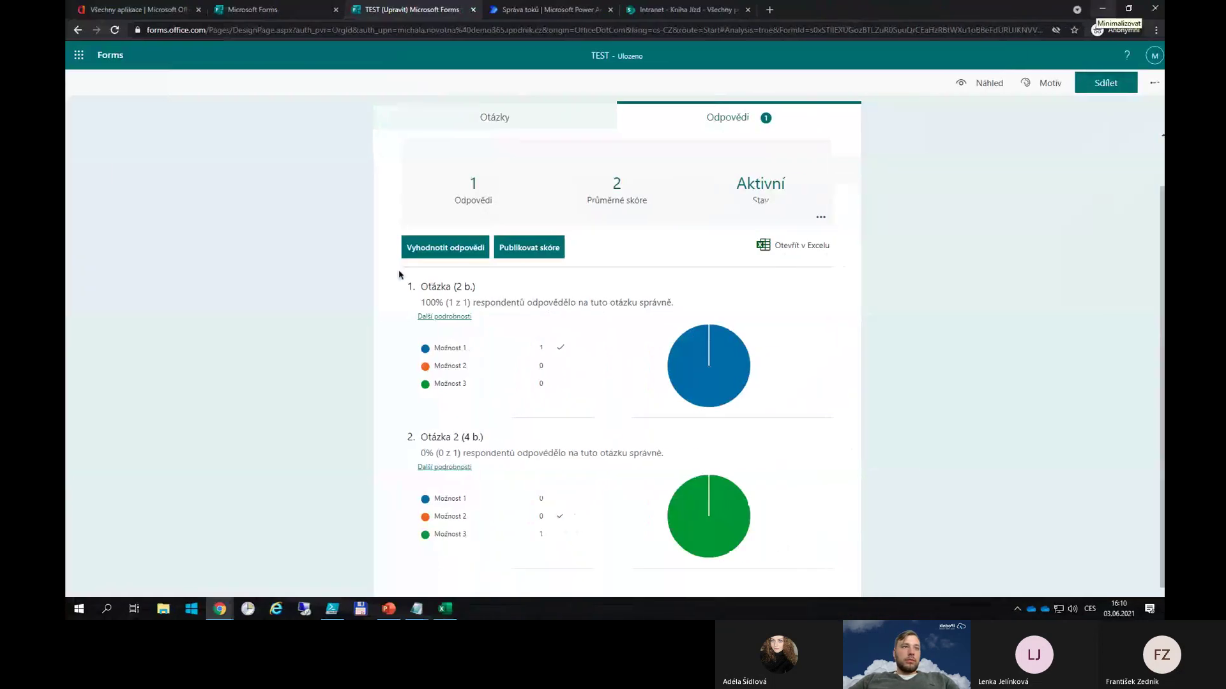
- Close the TEST quiz and open the existing Kniha jízd form for editing
left_click(496, 120)
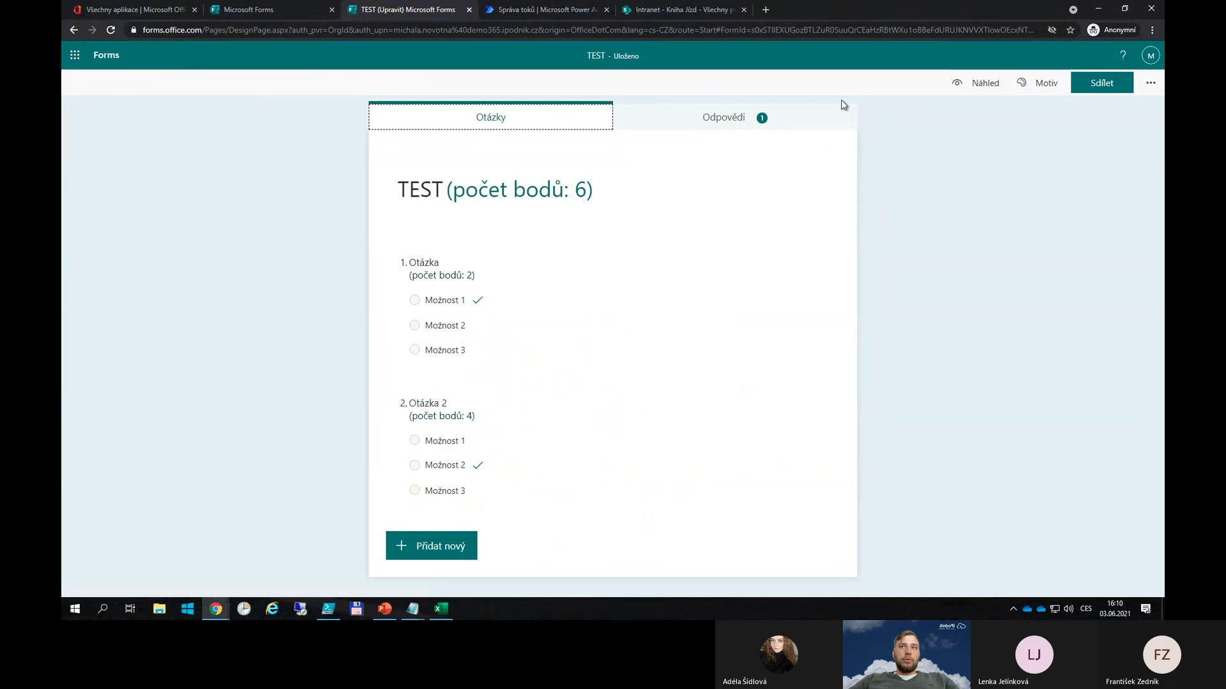
left_click(470, 9)
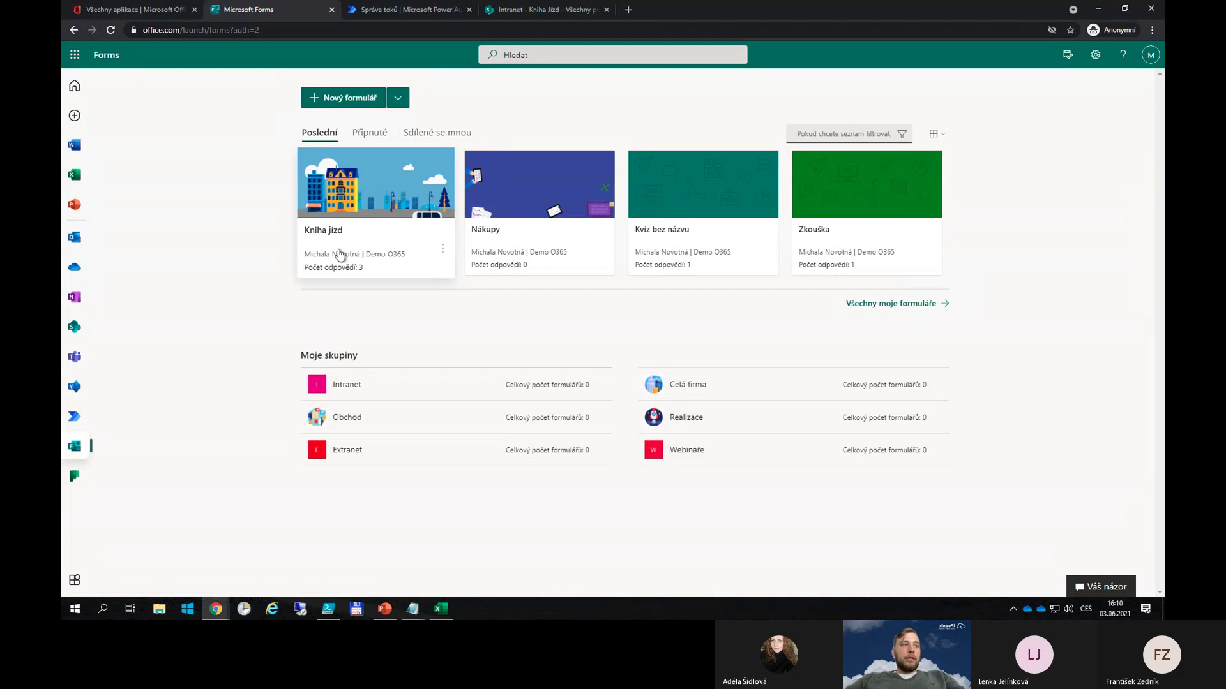
left_click(339, 102)
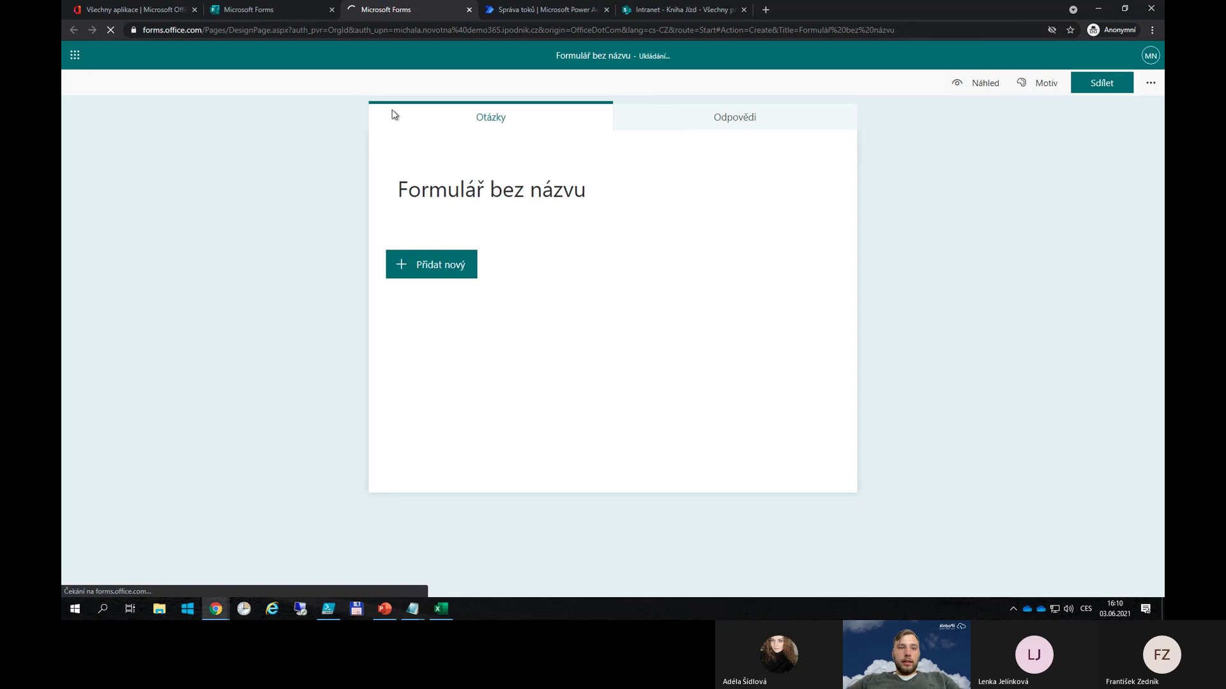
left_click(470, 9)
left_click(351, 241)
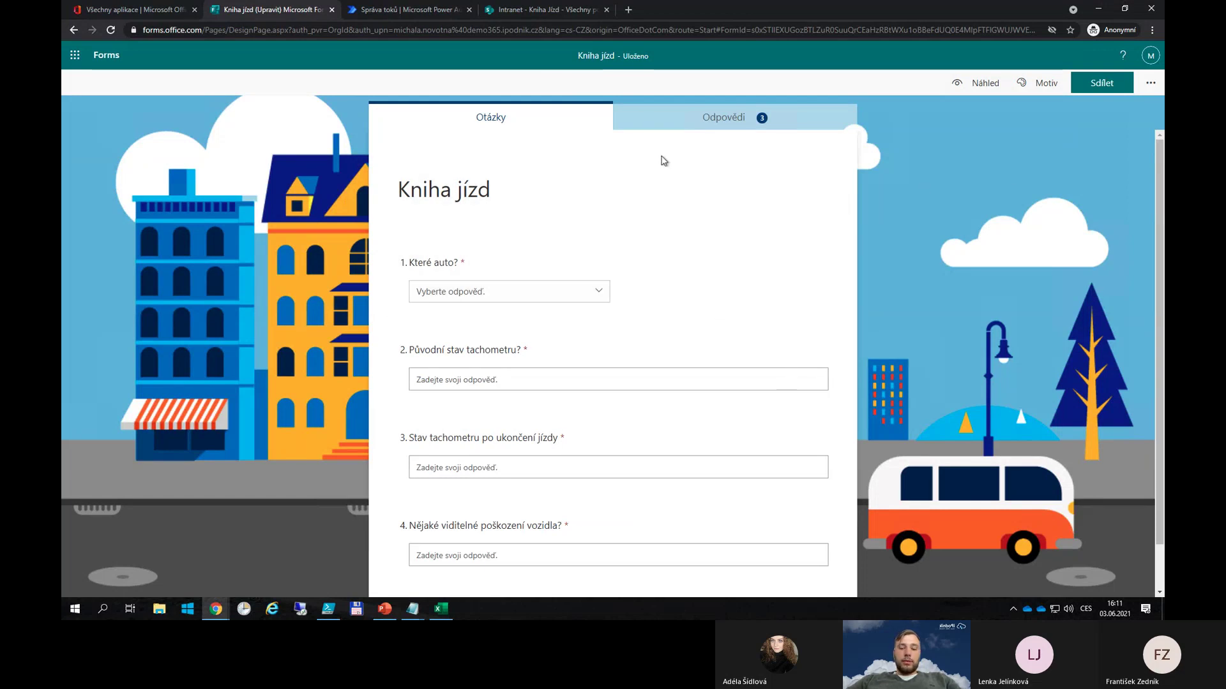
- Preview the Kniha jízd form in both computer and mobile layouts and return to editing
left_click(975, 90)
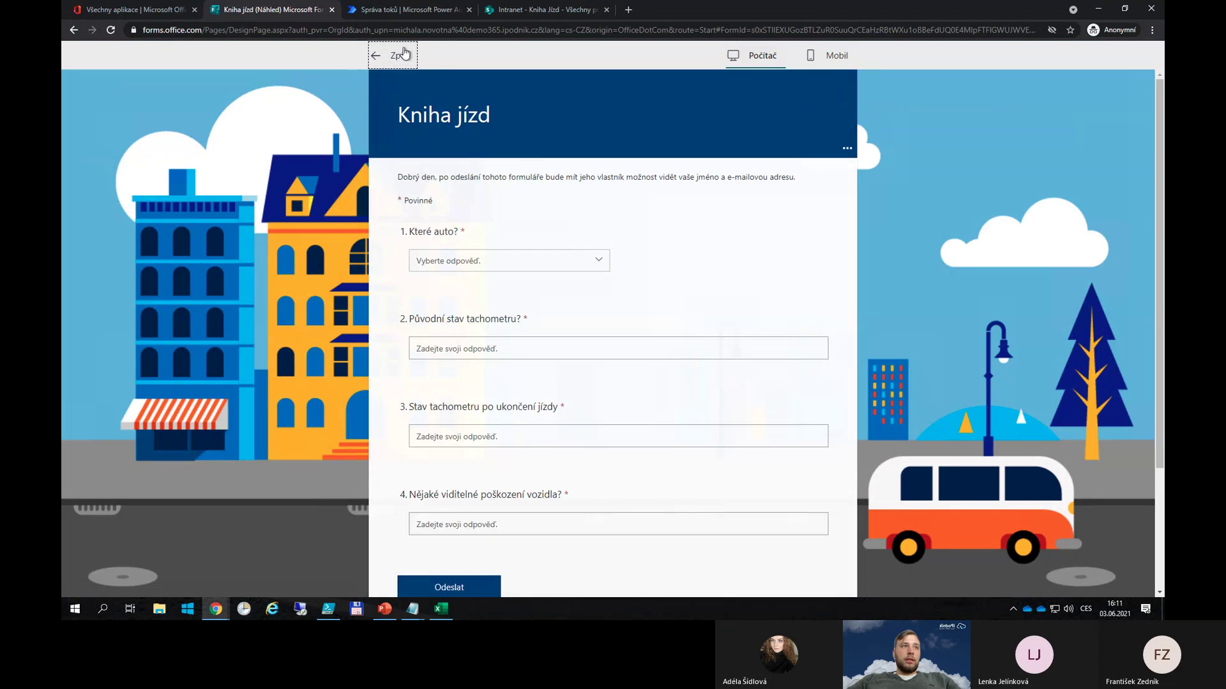
left_click(384, 62)
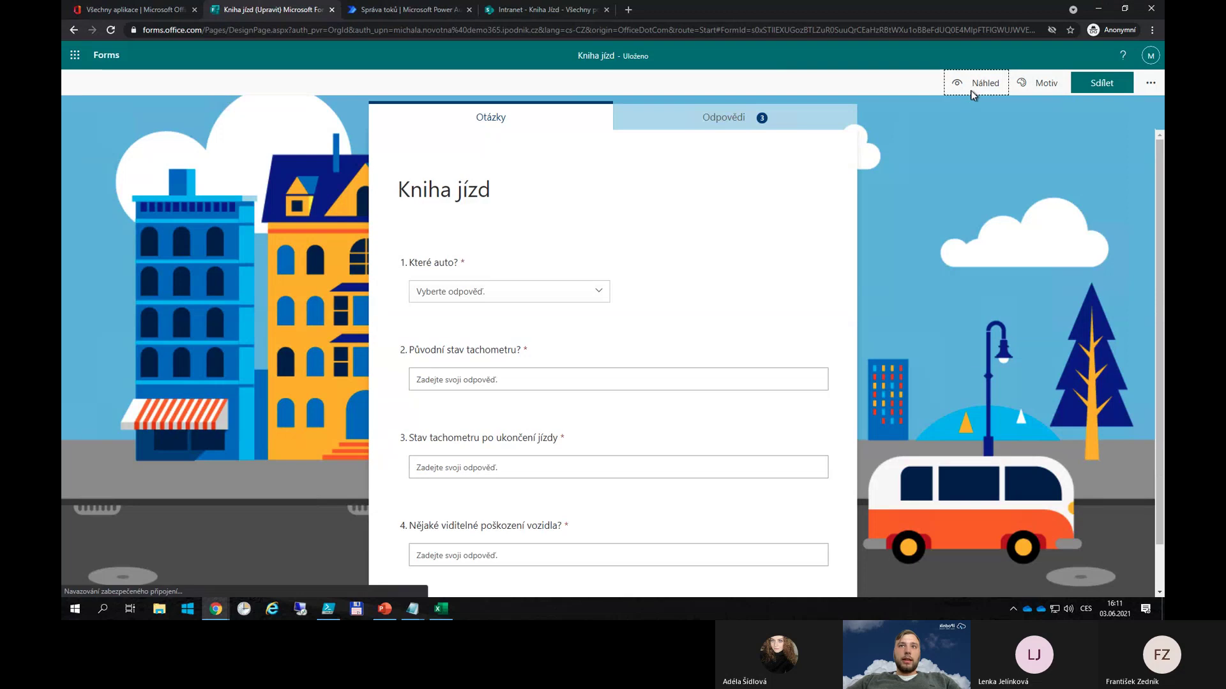
left_click(974, 91)
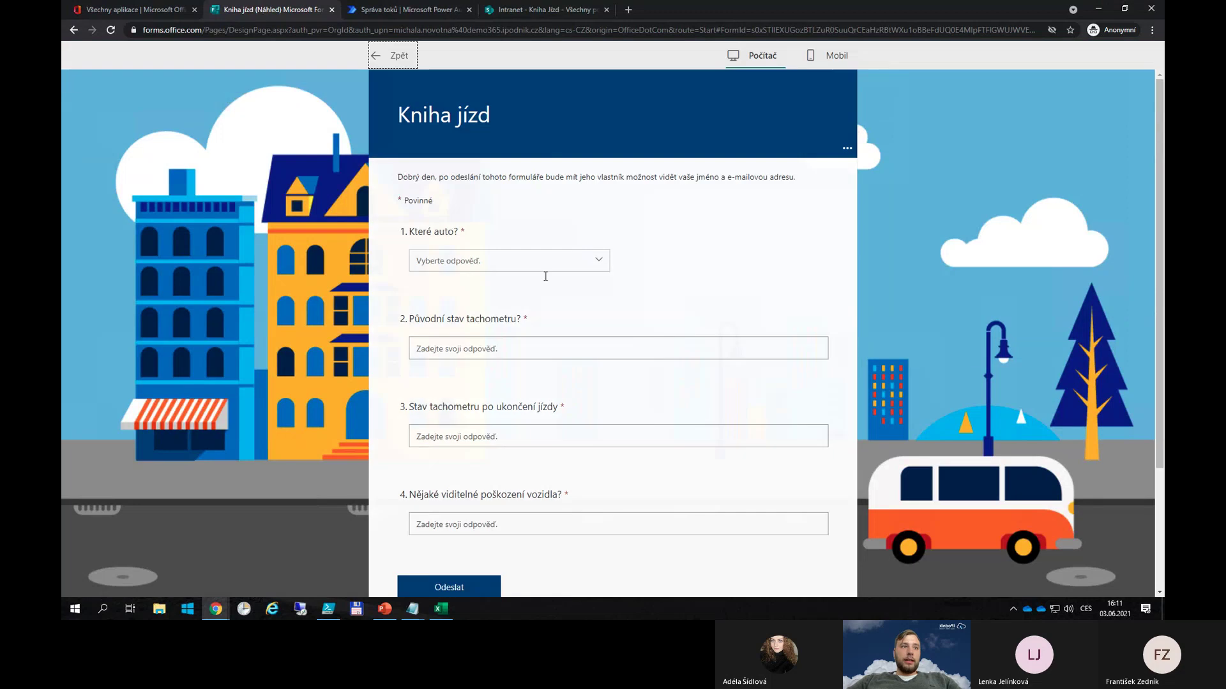
left_click(825, 60)
scroll(602, 314, "down", 5)
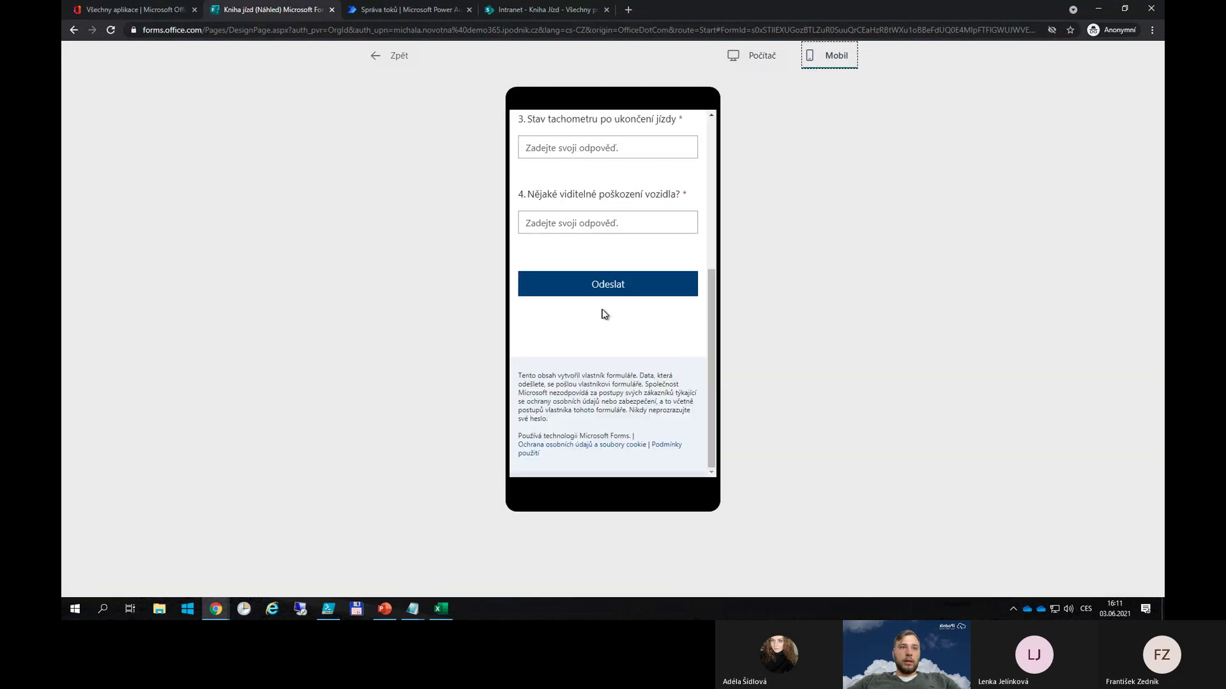
scroll(603, 313, "up", 5)
left_click(753, 56)
scroll(447, 191, "down", 3)
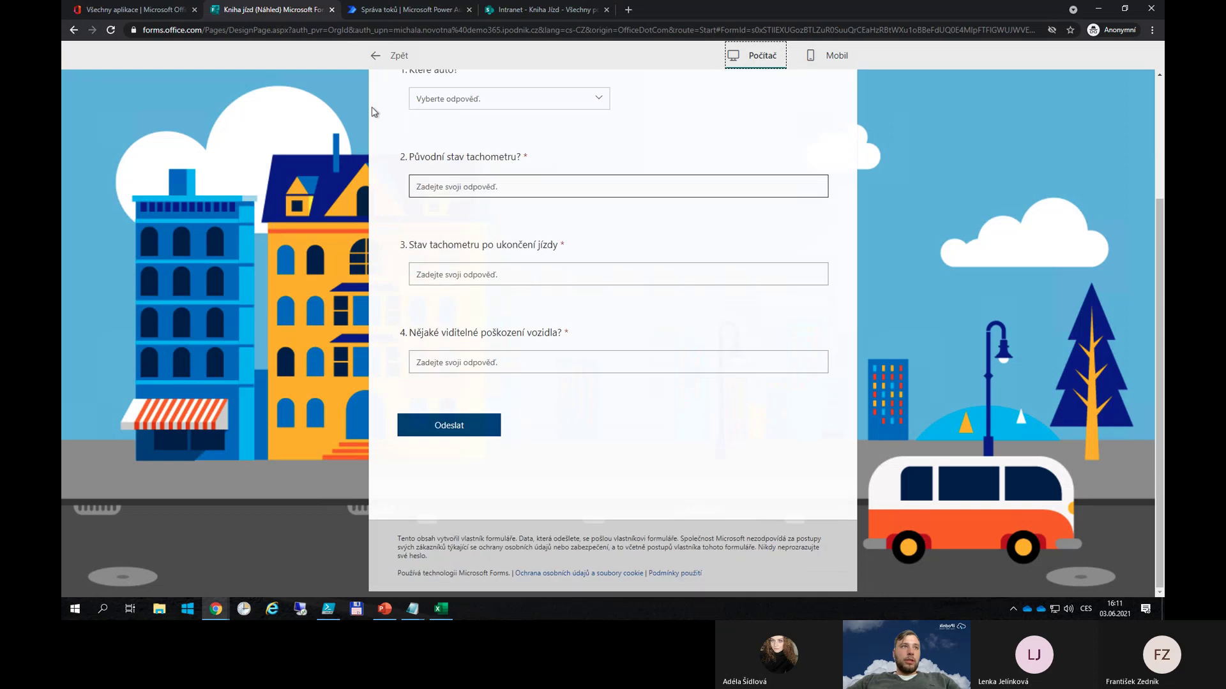
left_click(376, 56)
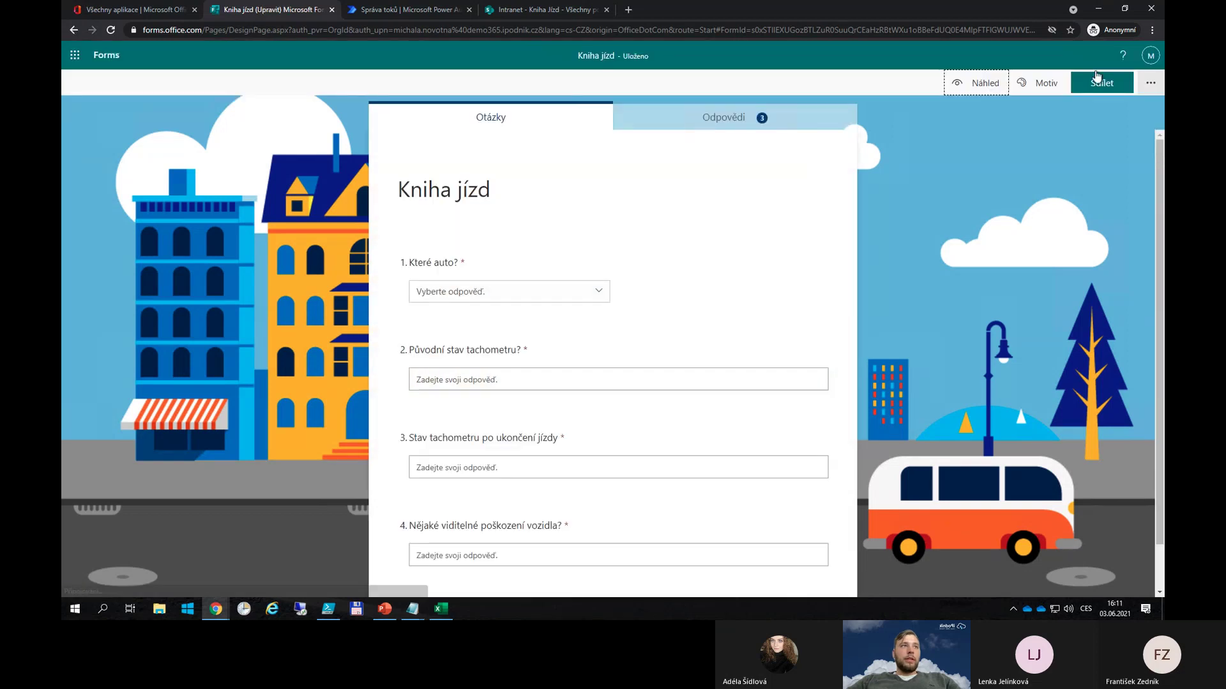
- Try other illustrated themes, including the park scene, on the Kniha jízd form and restore the city street theme with the bus
left_click(1043, 82)
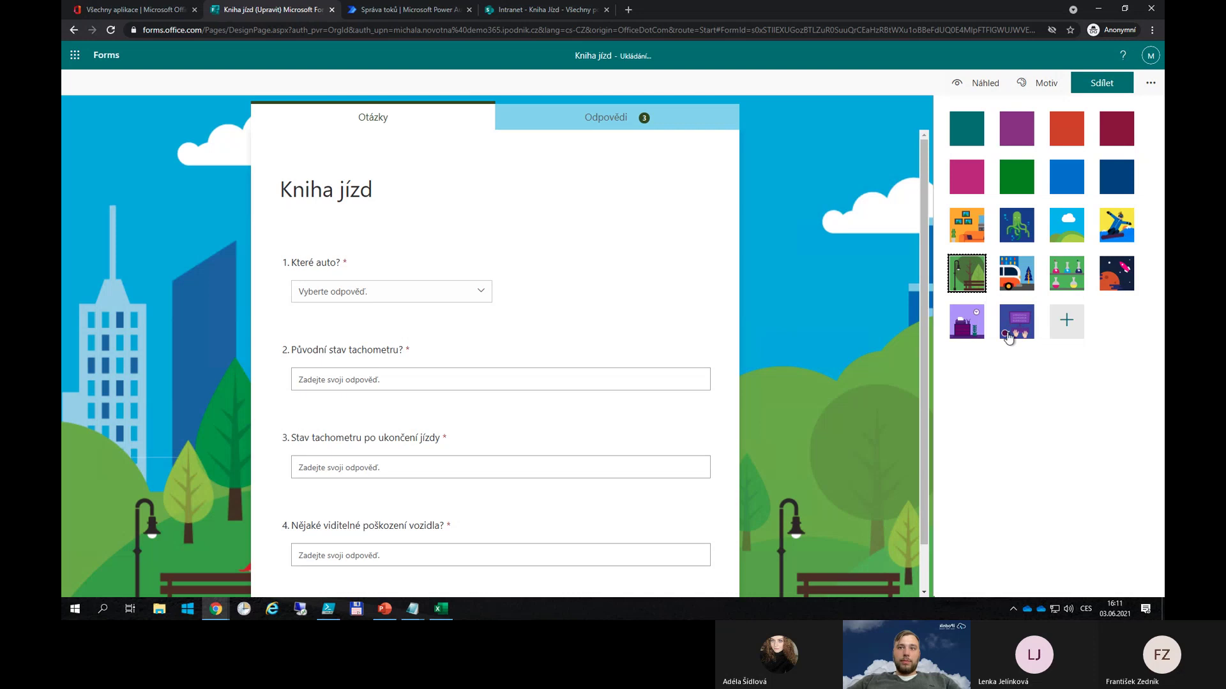
left_click(1015, 327)
left_click(1018, 276)
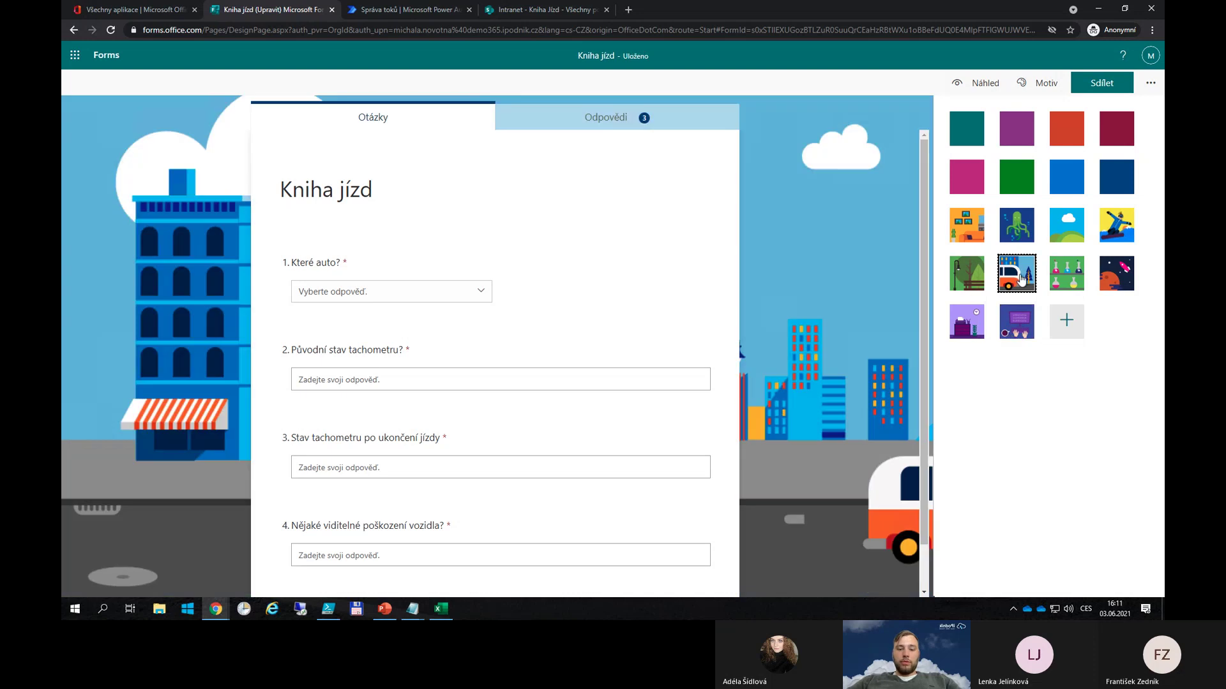
- View the custom theme options and apply the space theme with the rocket and red planet to the form
left_click(1066, 323)
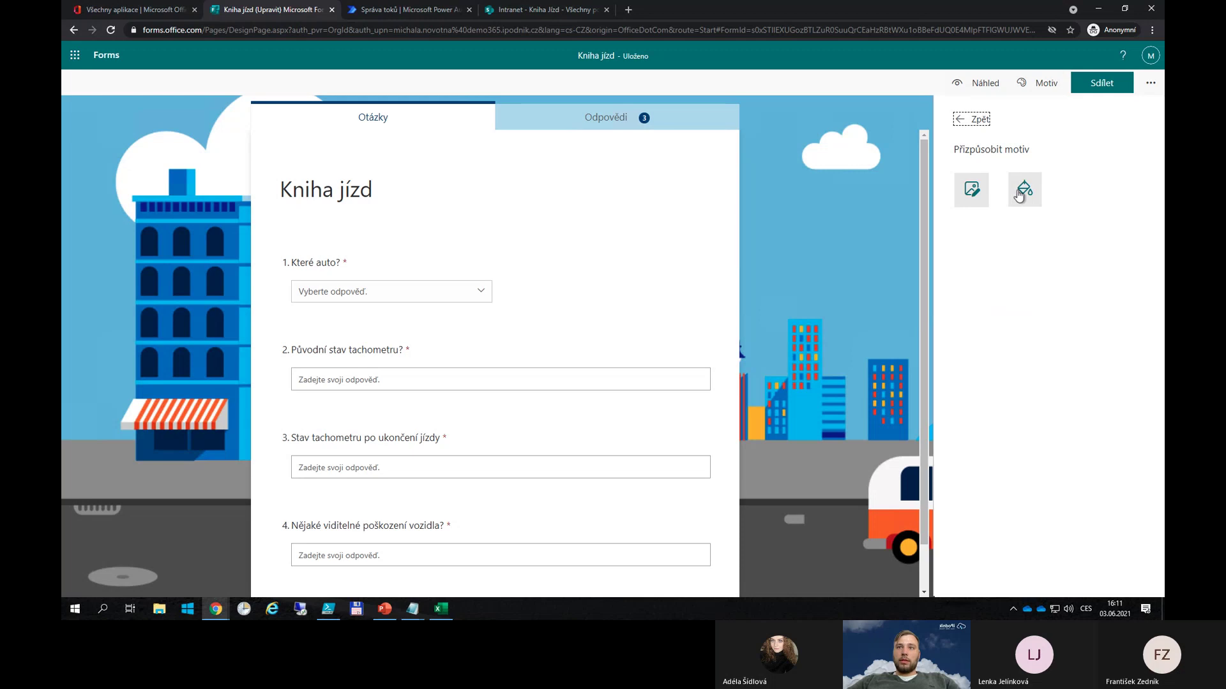
left_click(960, 121)
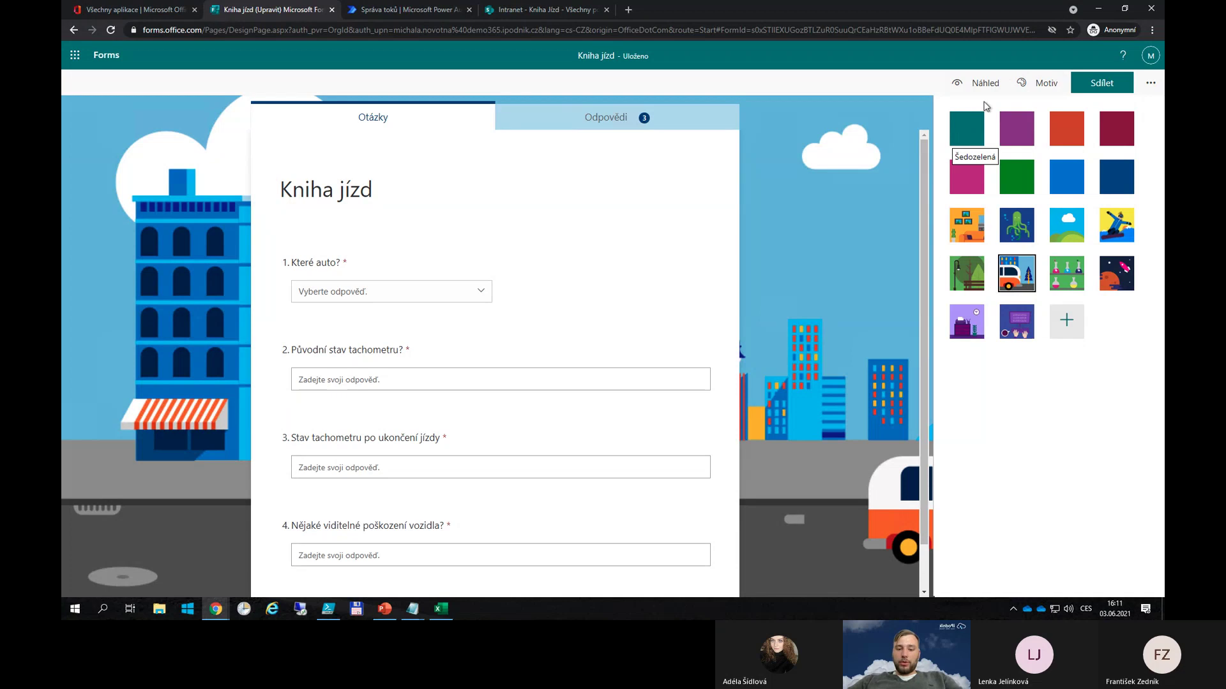
left_click(1117, 291)
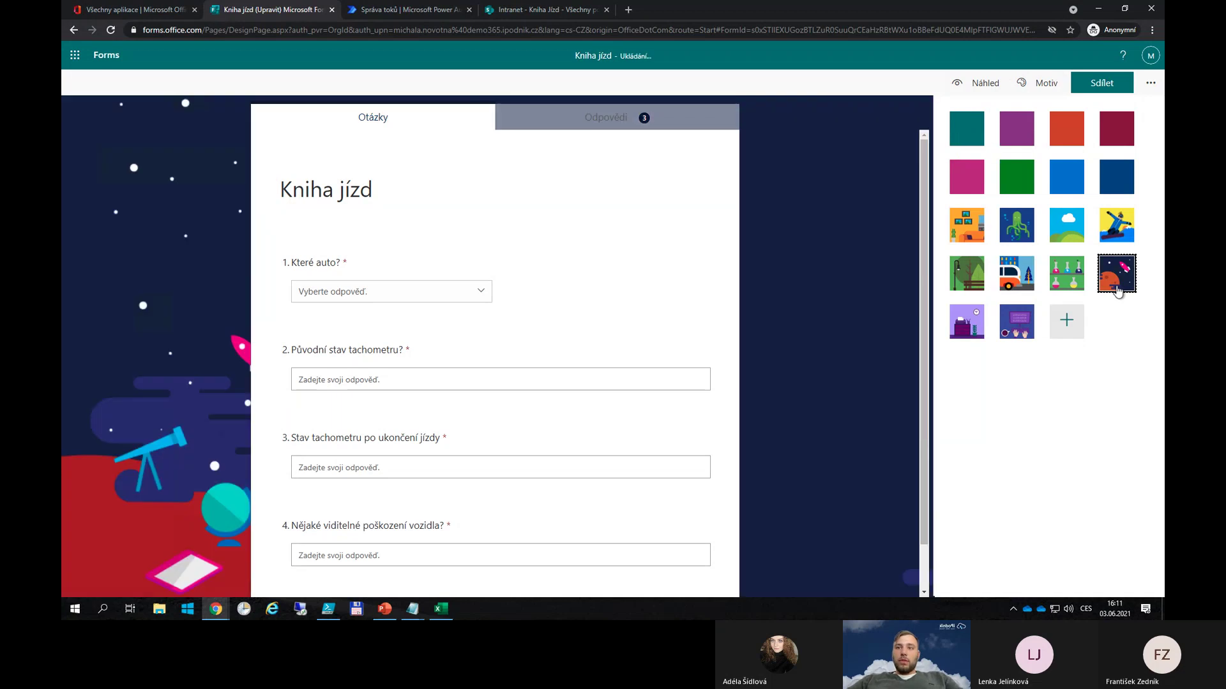
- Reapply the city street theme with the bus and open the form's sharing options
left_click(1019, 334)
left_click(1017, 278)
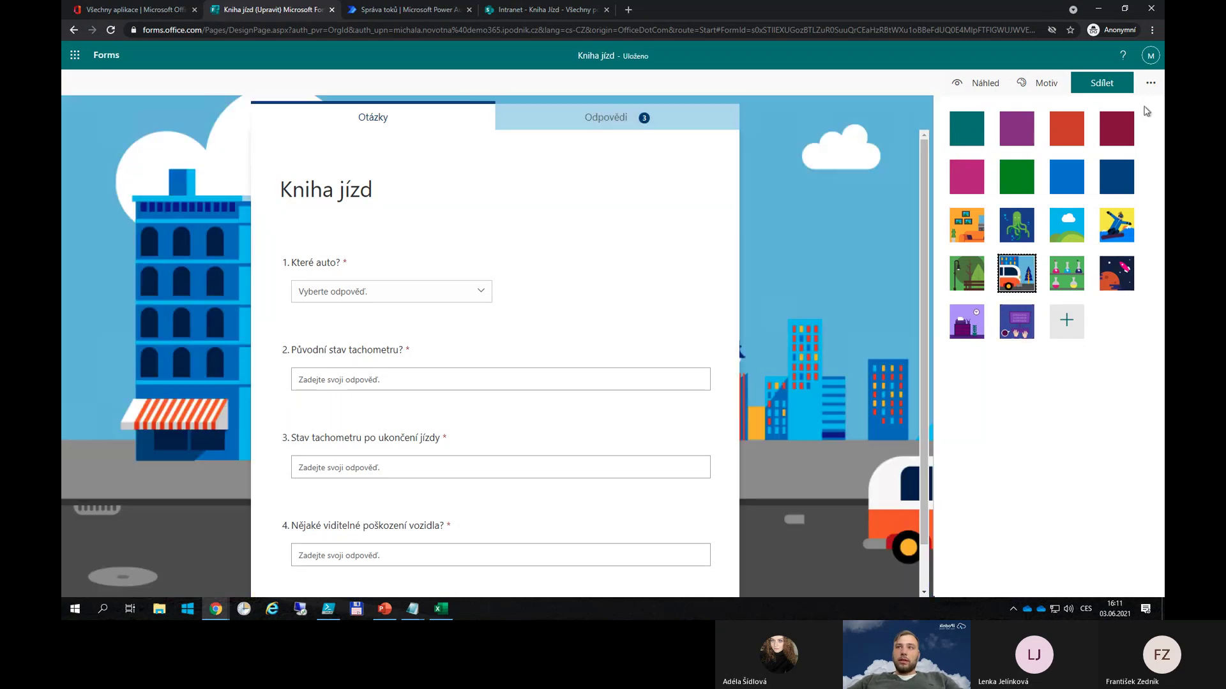
left_click(1151, 83)
left_click(1117, 84)
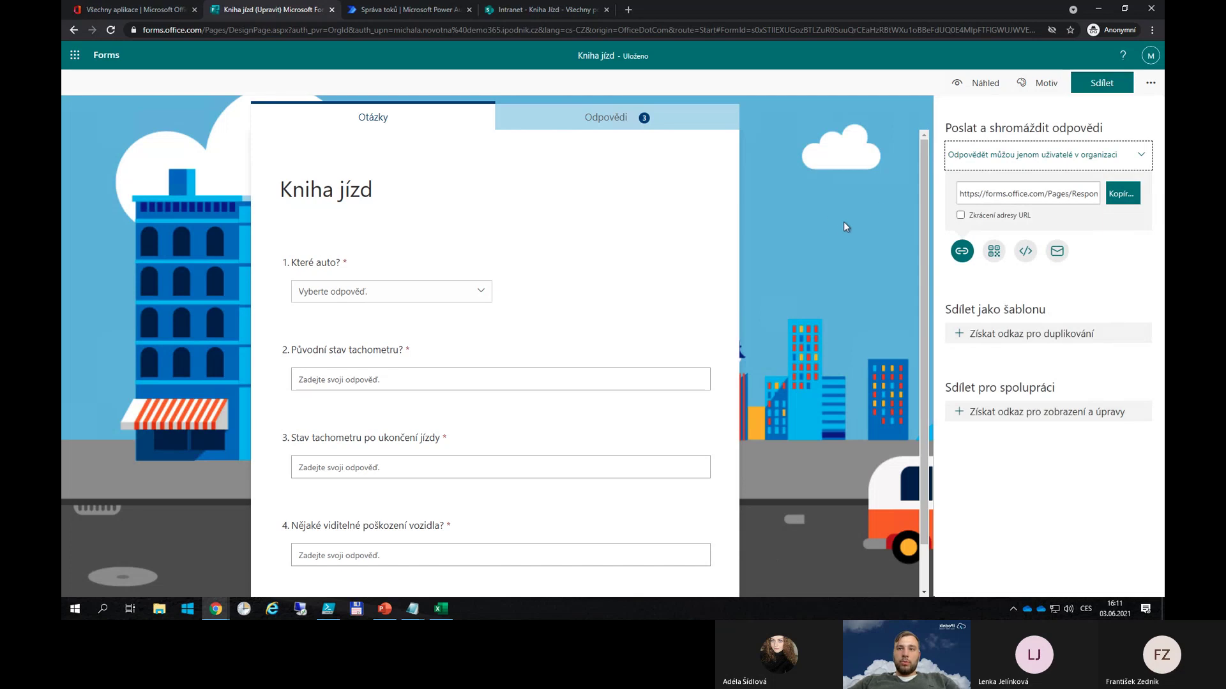
- Examine the choices for who may answer the form, keeping responses limited to users in the organization
left_click(983, 160)
left_click(972, 160)
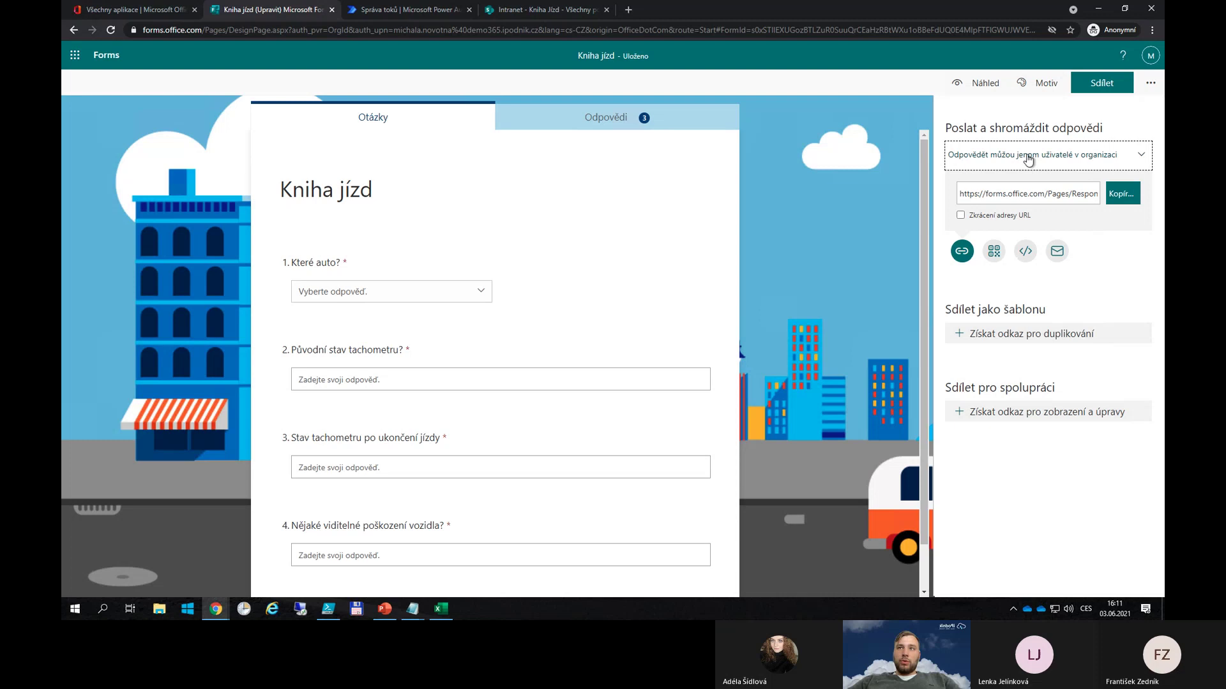
left_click(973, 159)
left_click(973, 160)
left_click(995, 157)
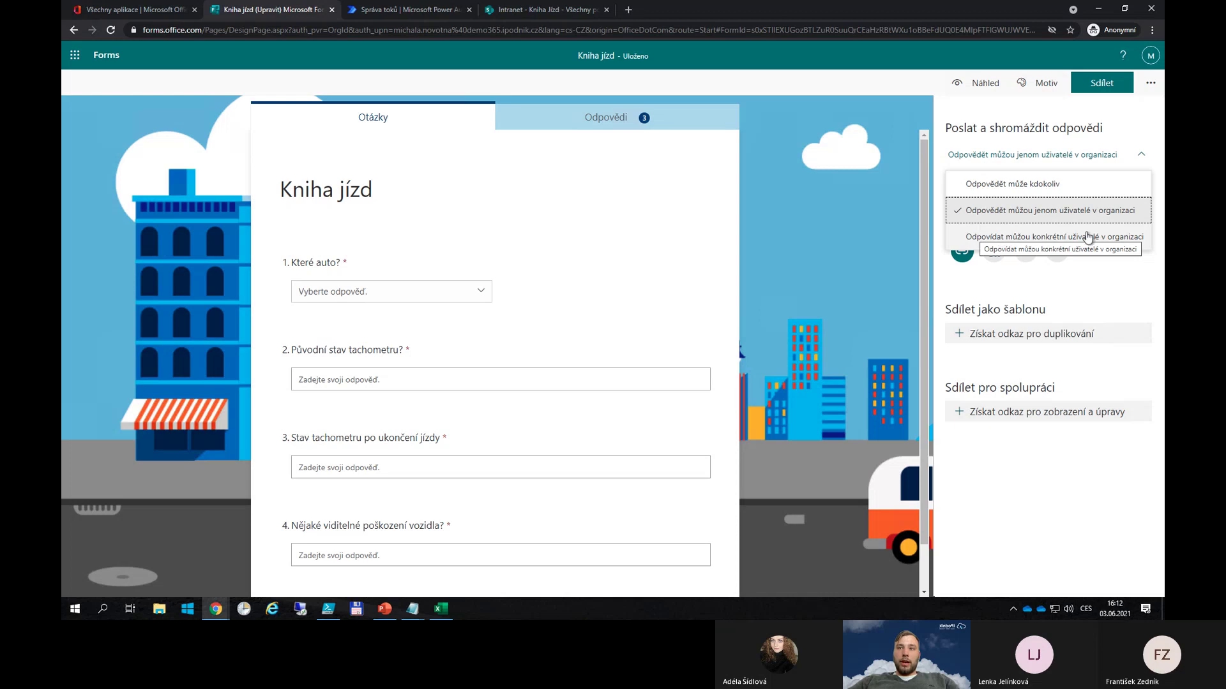
left_click(1111, 157)
left_click(1089, 159)
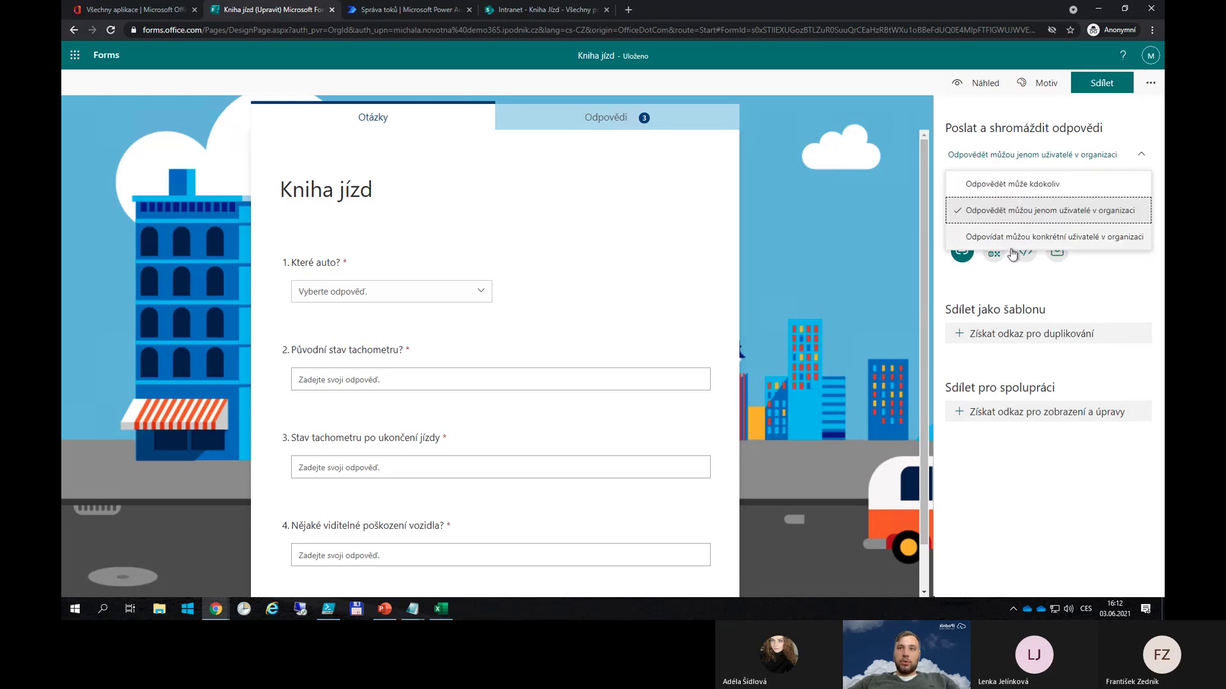
left_click(1005, 161)
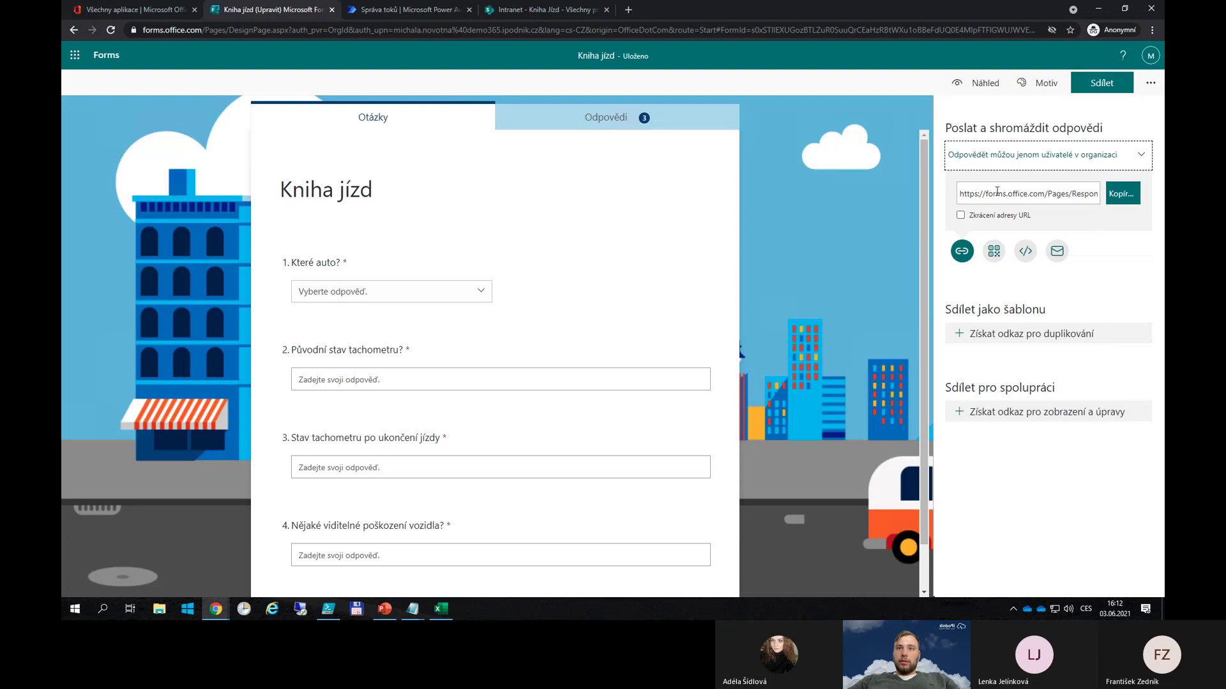
- Try URL shortening on the form's response link, restore the full link and close the sharing options
left_click(968, 194)
left_click(980, 219)
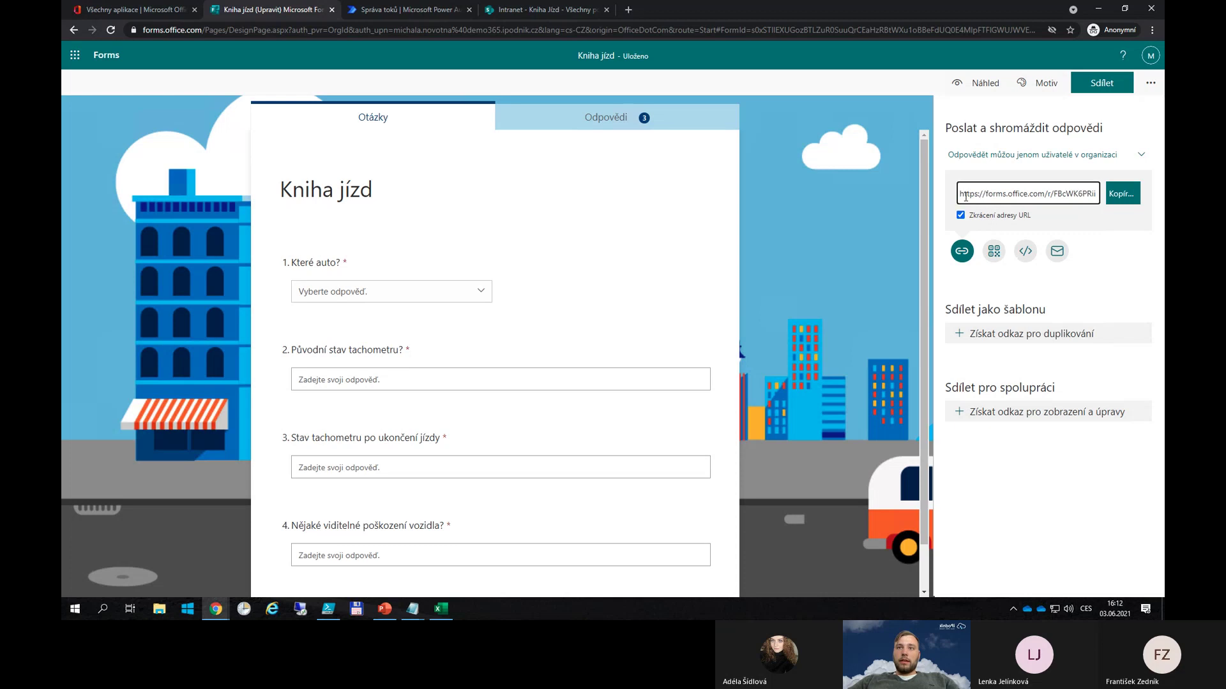
left_click(981, 219)
left_click(1023, 193)
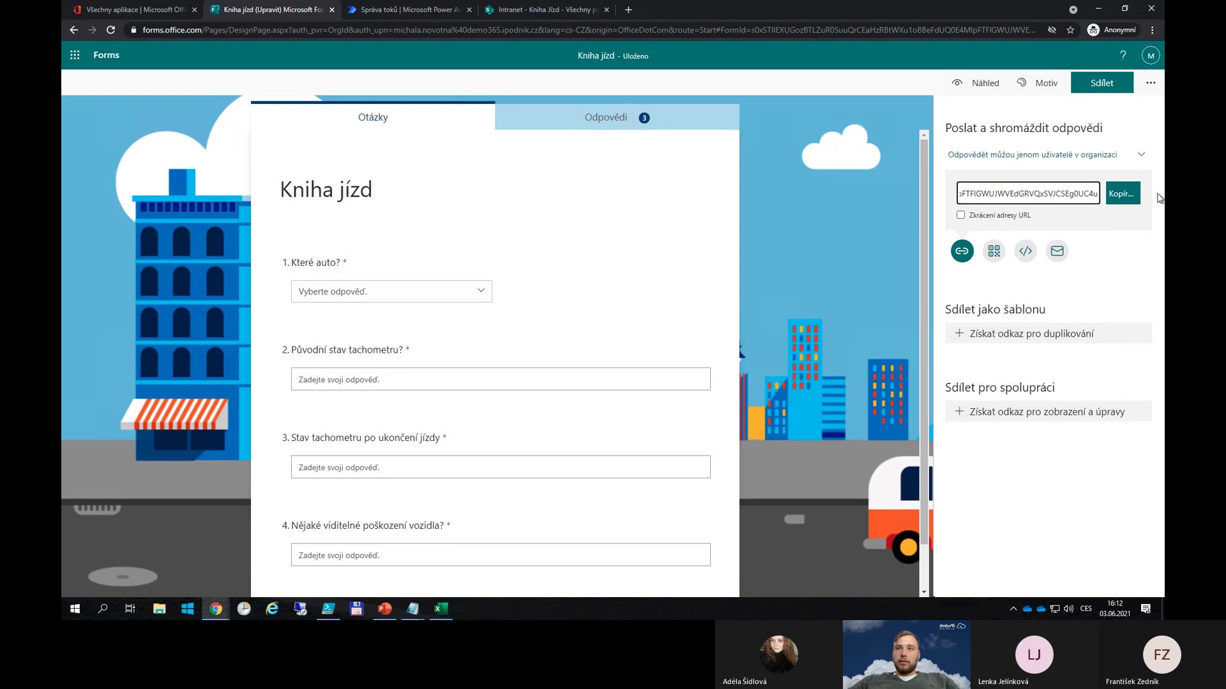
left_click(851, 196)
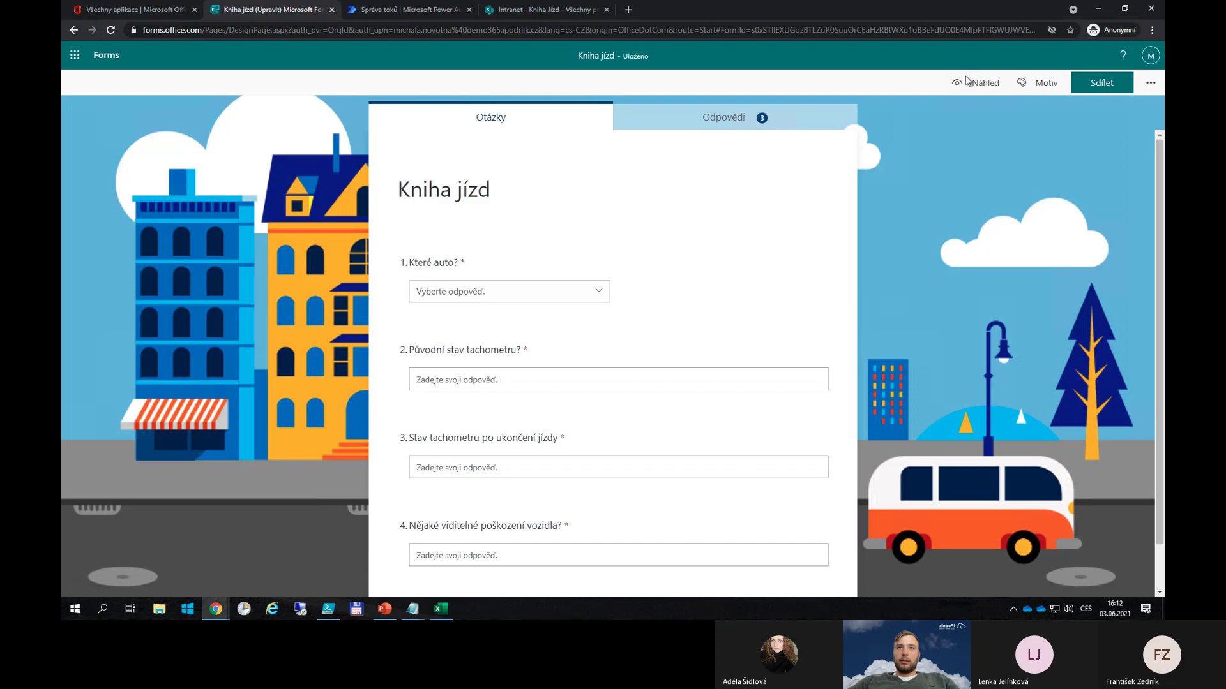
- Shorten the form's response link in the sharing options and copy the shortened URL
left_click(1100, 83)
left_click(981, 219)
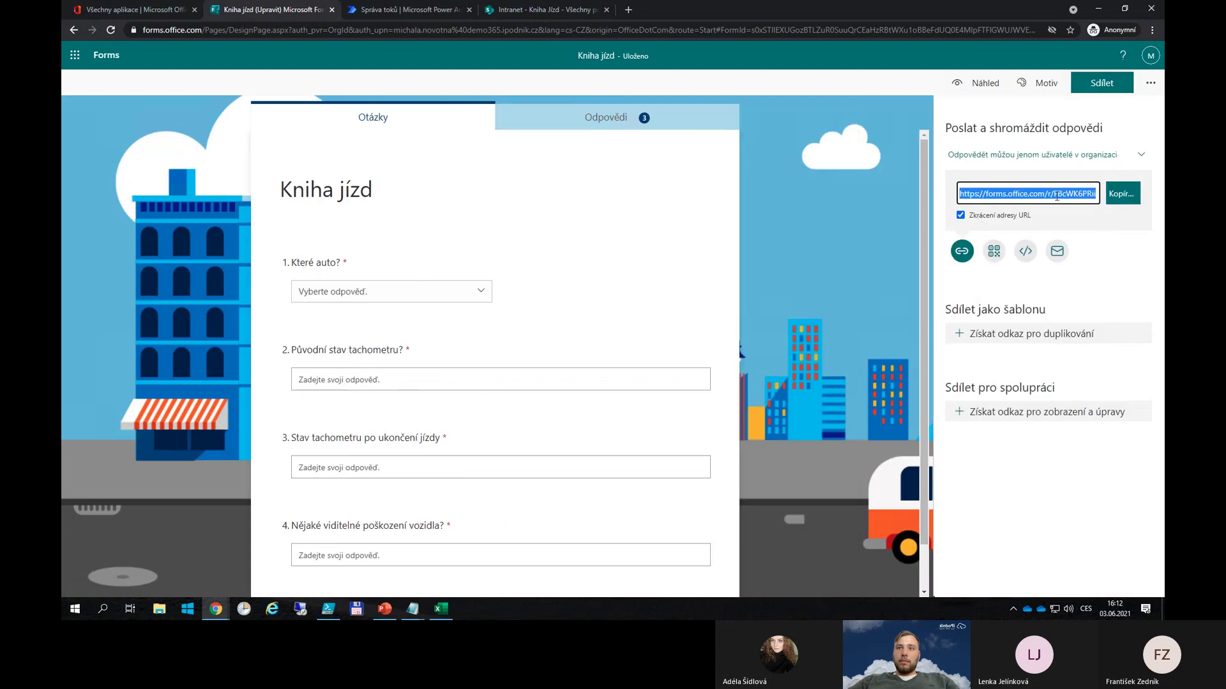
left_click_drag(1019, 193, 1125, 203)
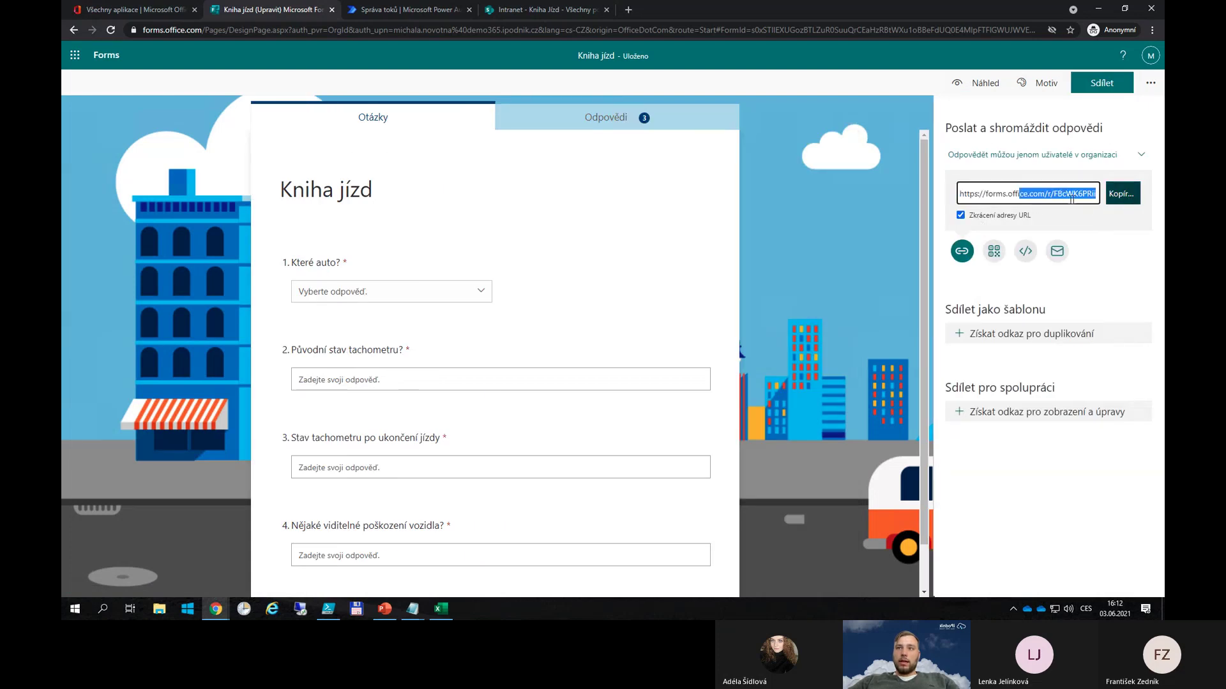
left_click(1122, 193)
- Turn off Zaznamenat jméno in the form settings, and try Náhodné pořadí otázek before switching it back off
left_click(1151, 83)
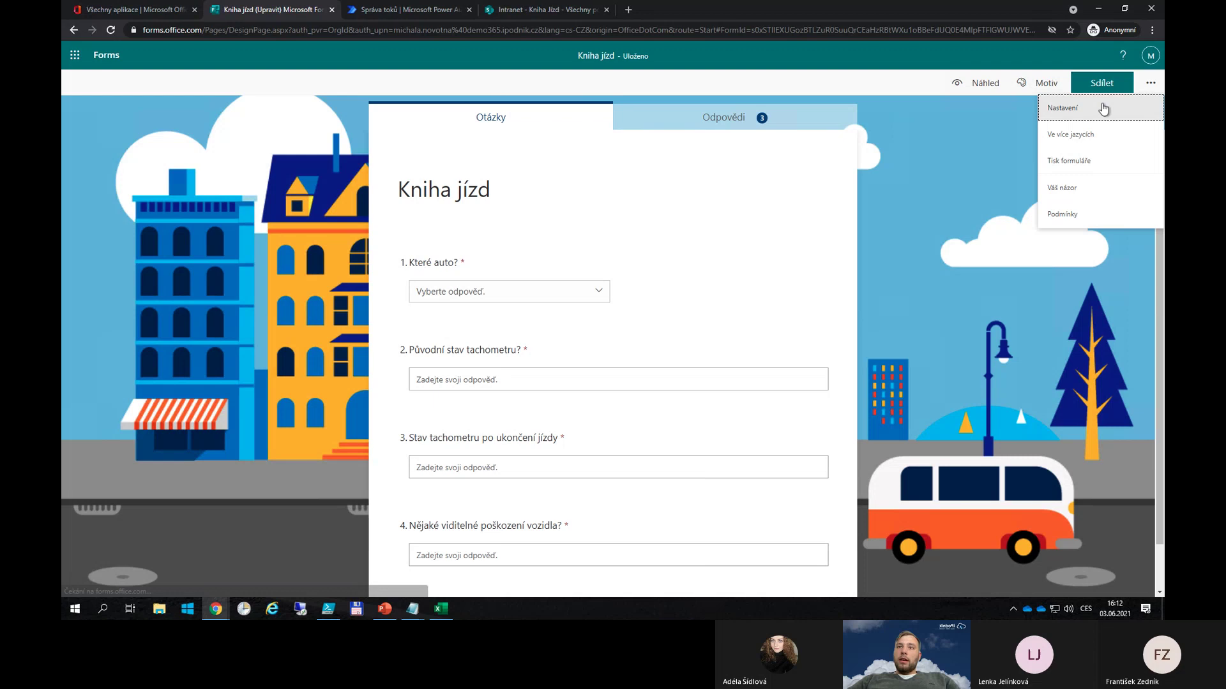
left_click(1052, 114)
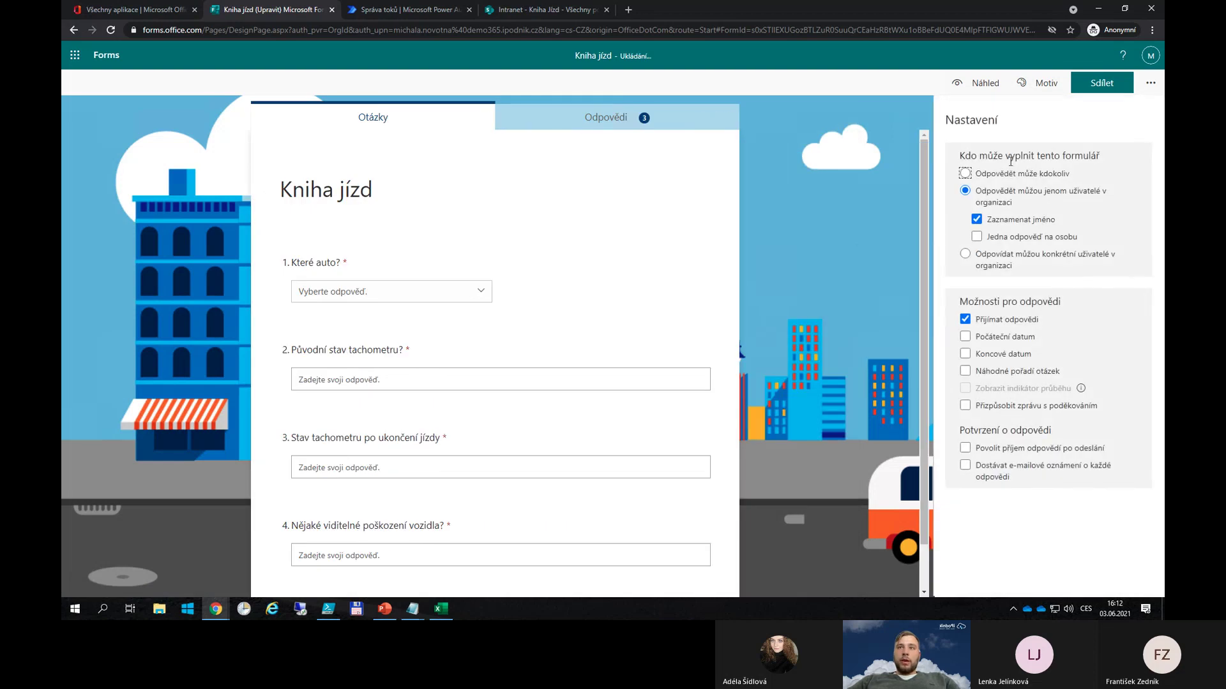
left_click(977, 219)
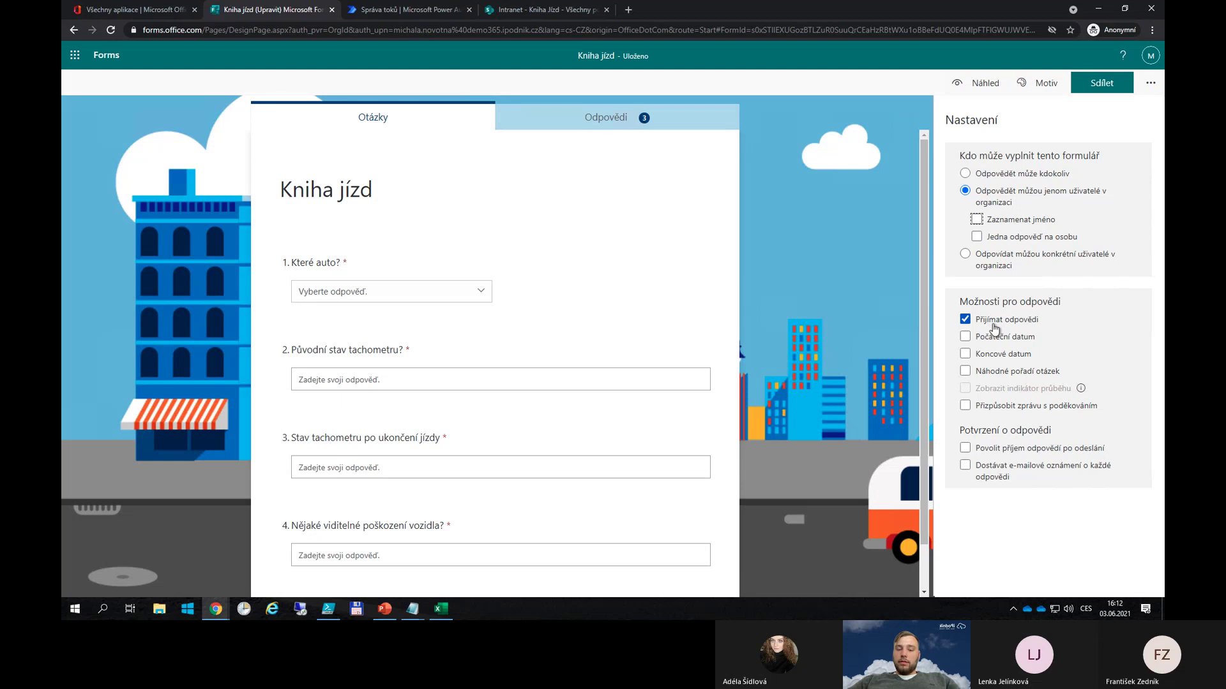
left_click(965, 370)
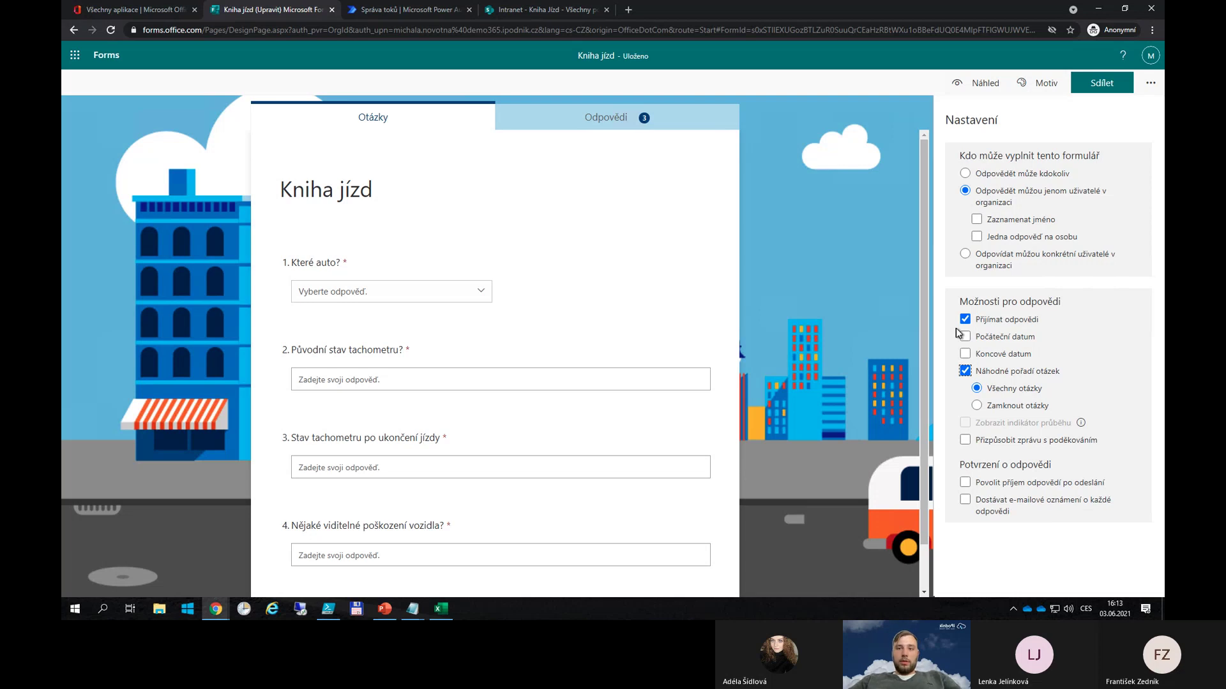
left_click(967, 372)
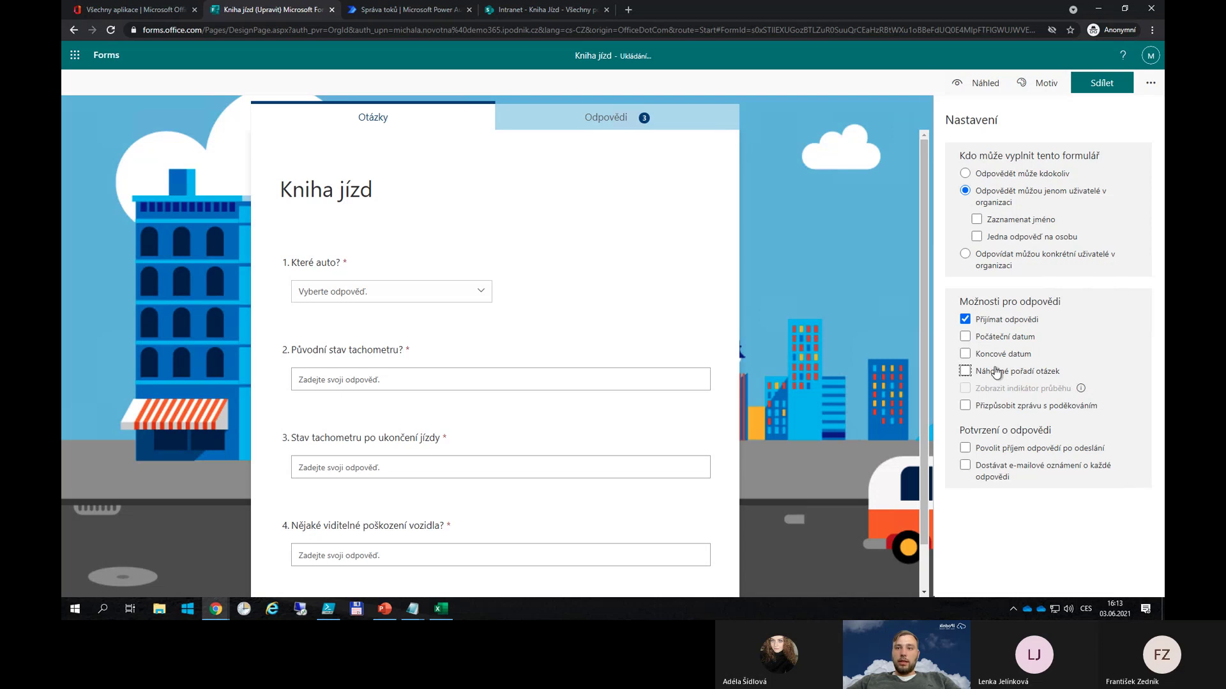
- Enable a custom thank-you message reading "Děkujeme za vyplnění knihy jízd." with "iPodnik cloud s.r.o." as its closing line
left_click(982, 410)
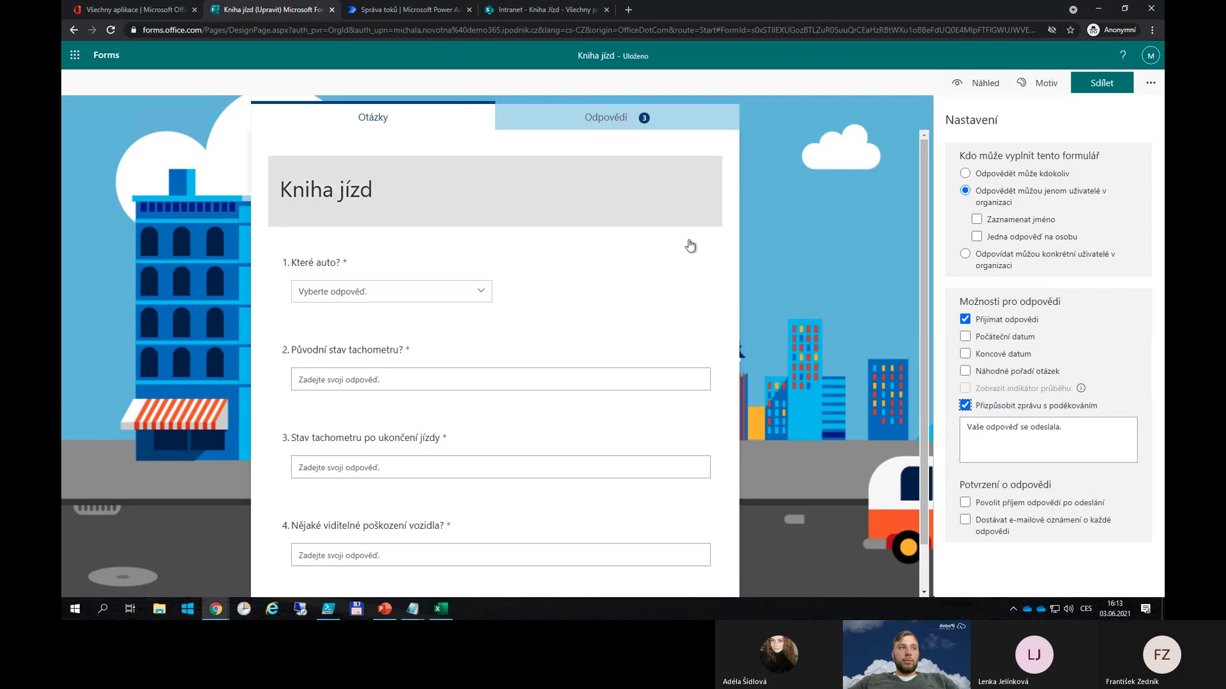
triple_click(1058, 433)
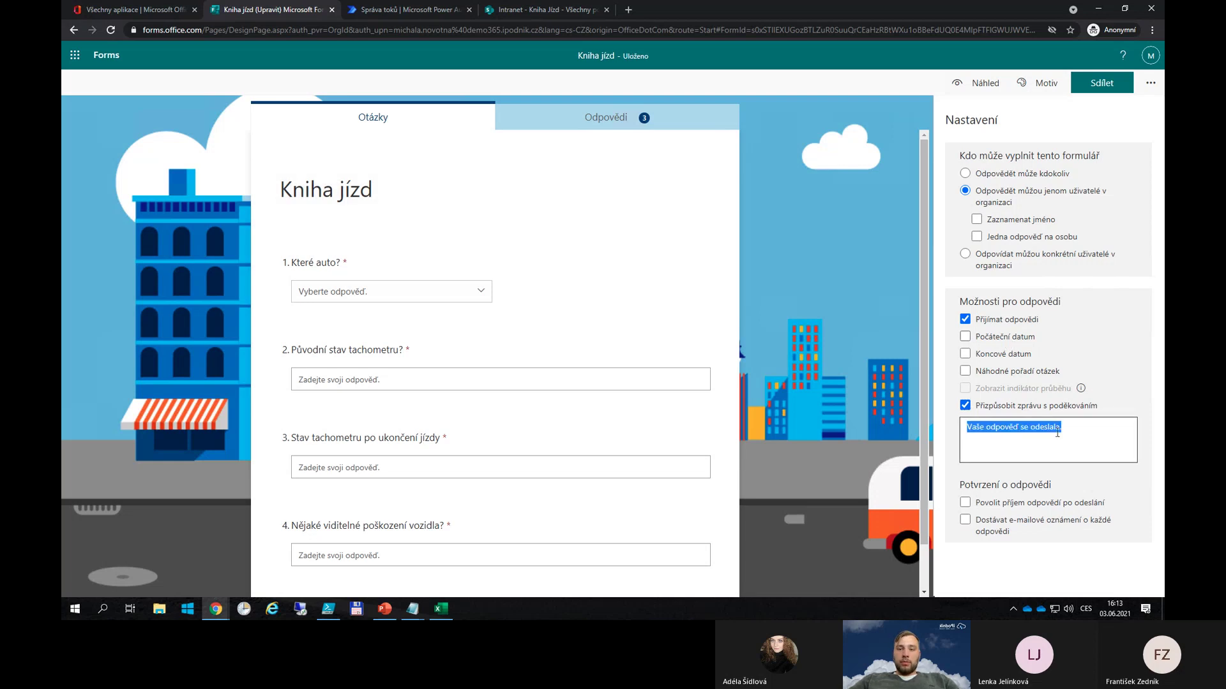
type("Děkujeme za vyplnění knihy jízd.")
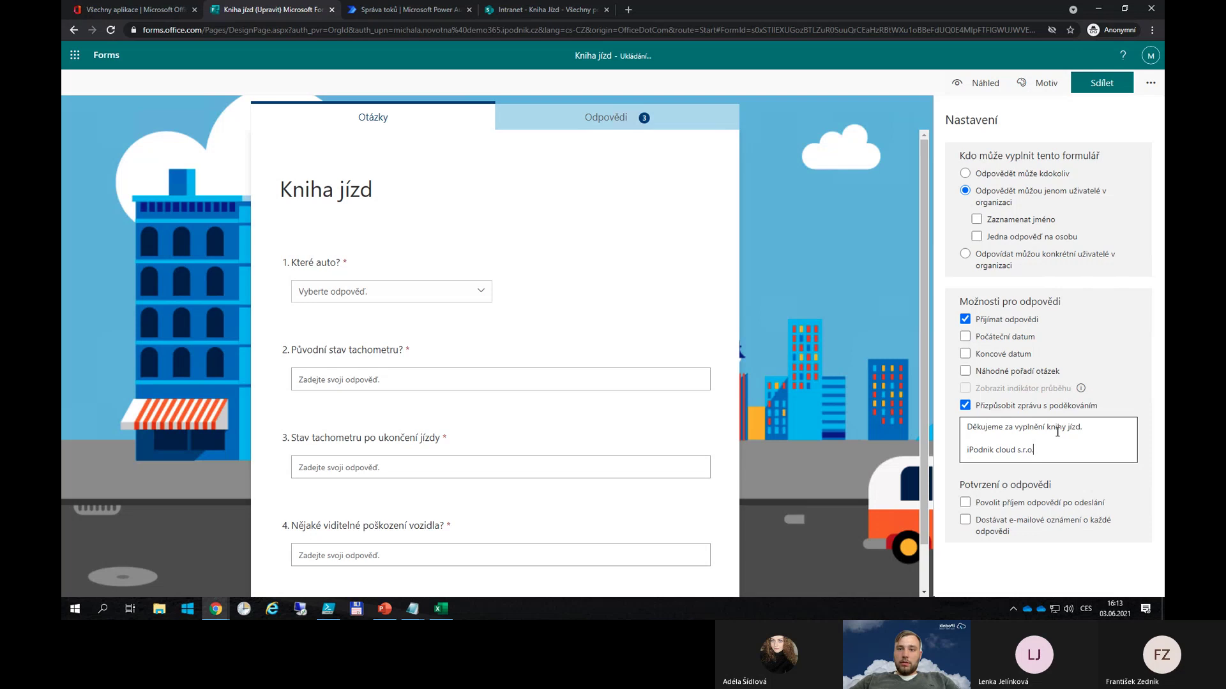
left_click(1071, 447)
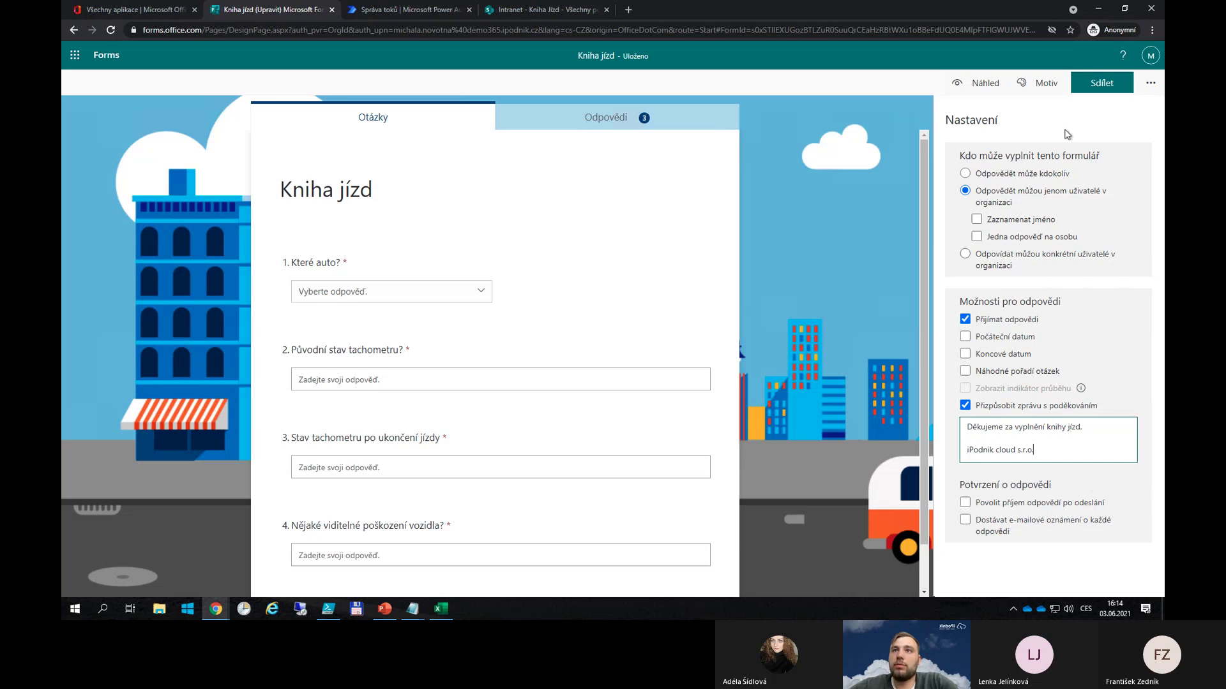
- View the form's multilingual options and the suggestions for its primary language, and close them
left_click(1151, 83)
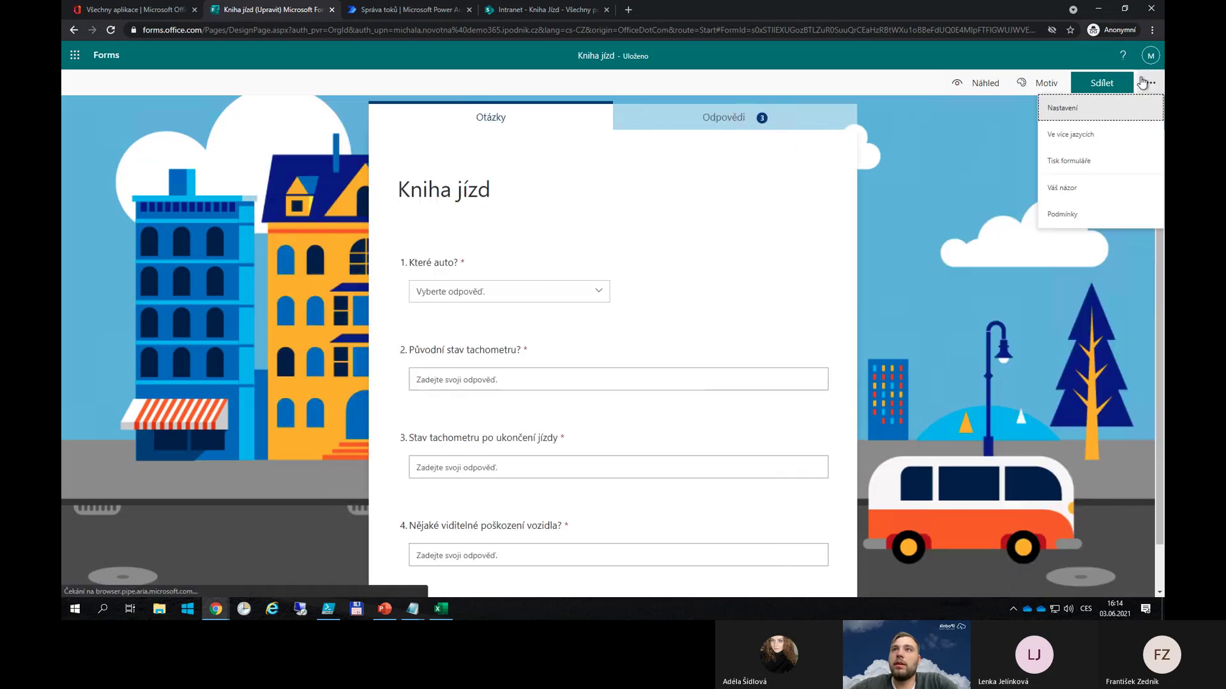
left_click(1079, 138)
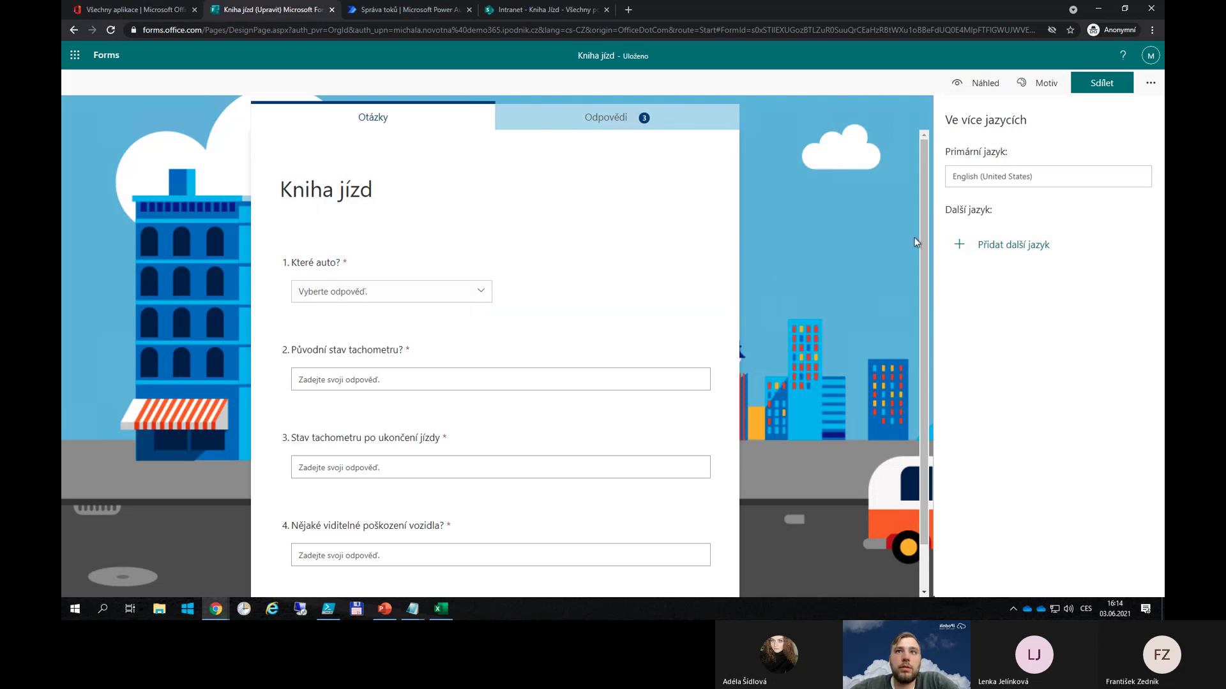
left_click(1002, 176)
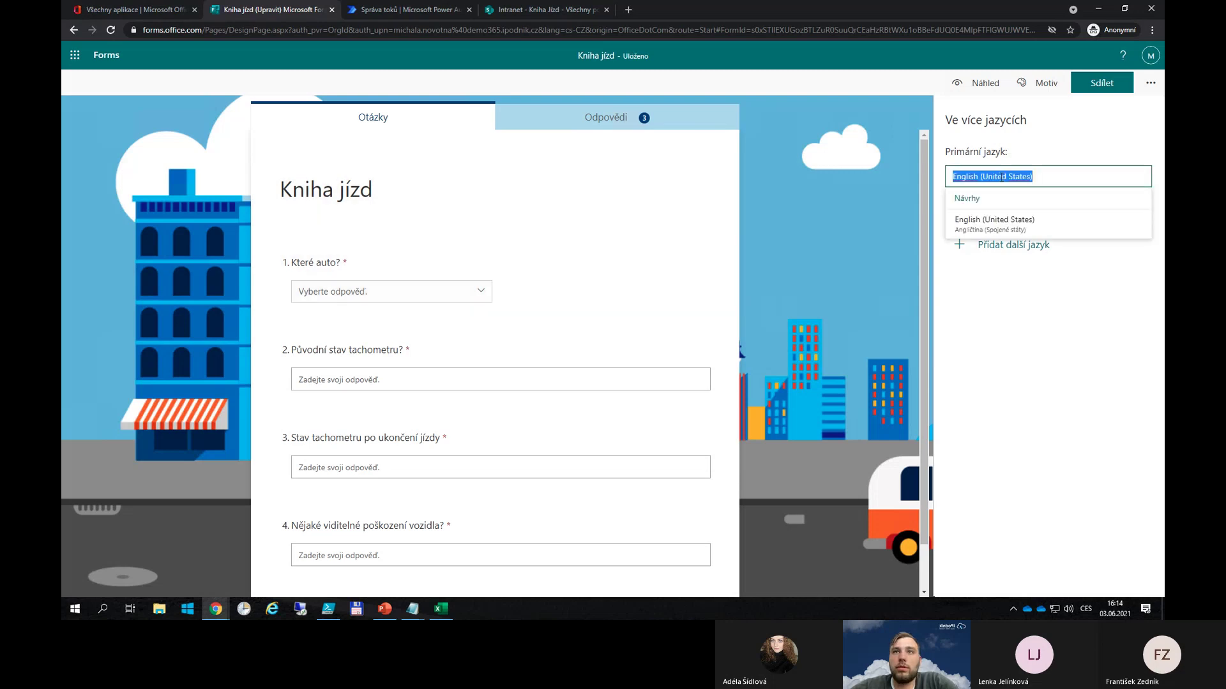
left_click(898, 205)
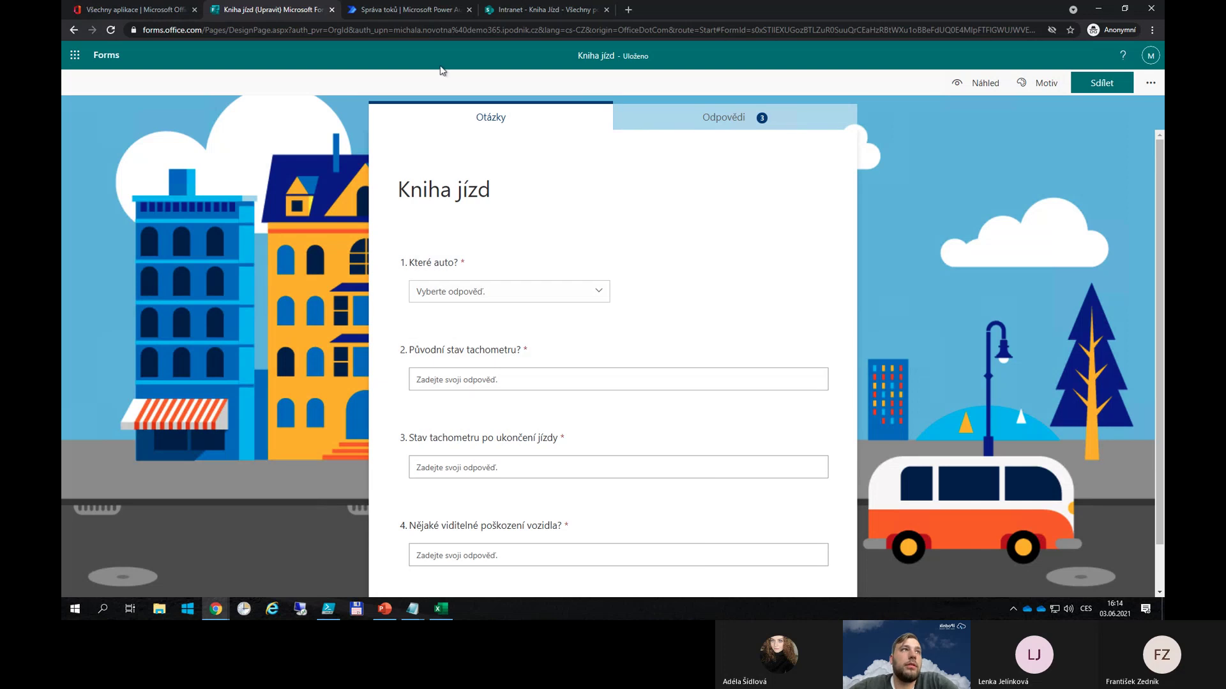
- Open the Kniha jízd responses and examine the response count, average completion time and status in the summary
left_click(676, 124)
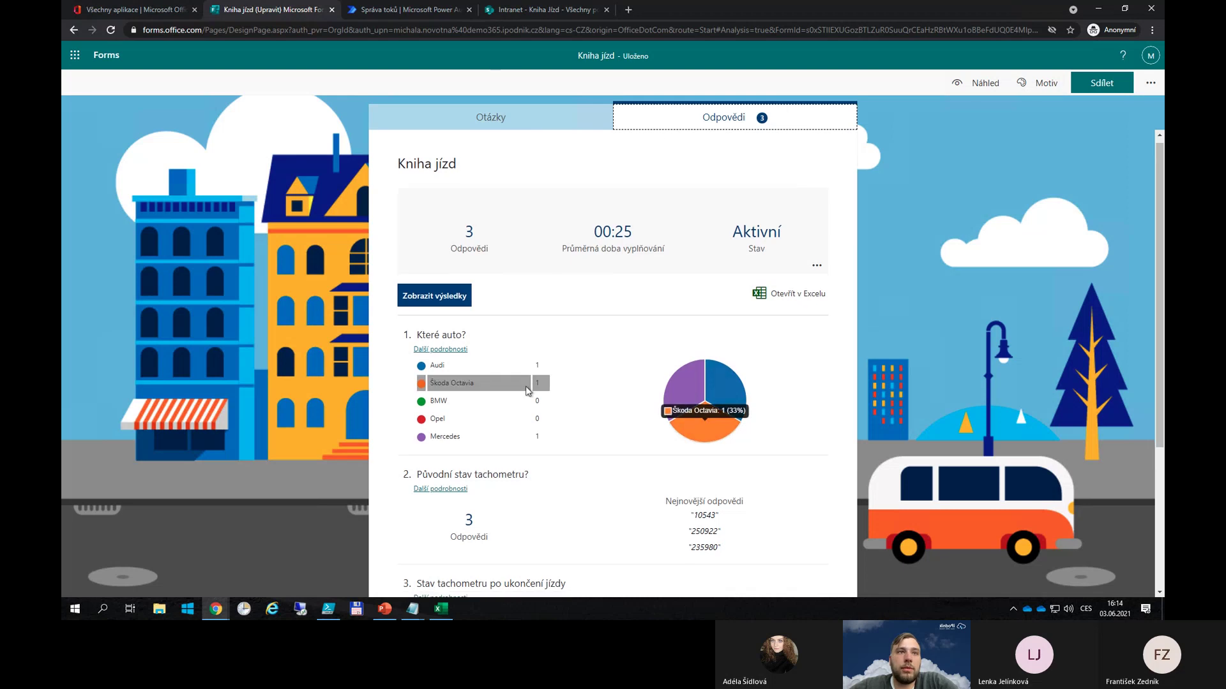
scroll(528, 391, "down", 1)
scroll(528, 391, "up", 1)
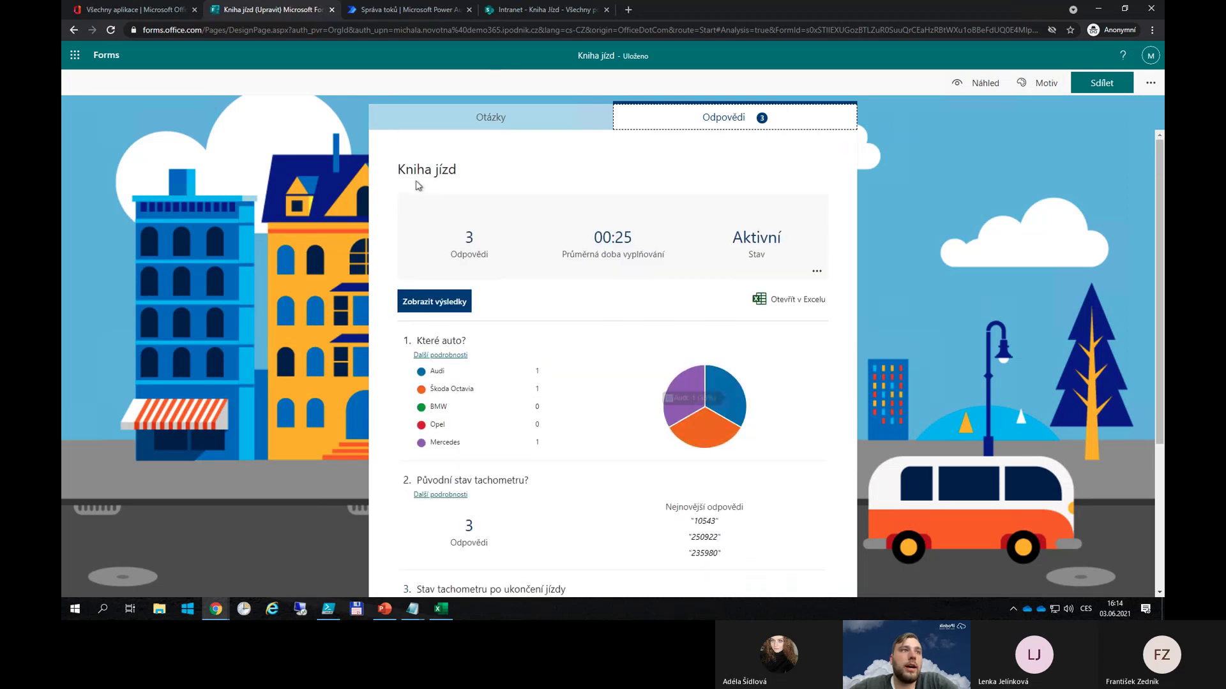
left_click(461, 243)
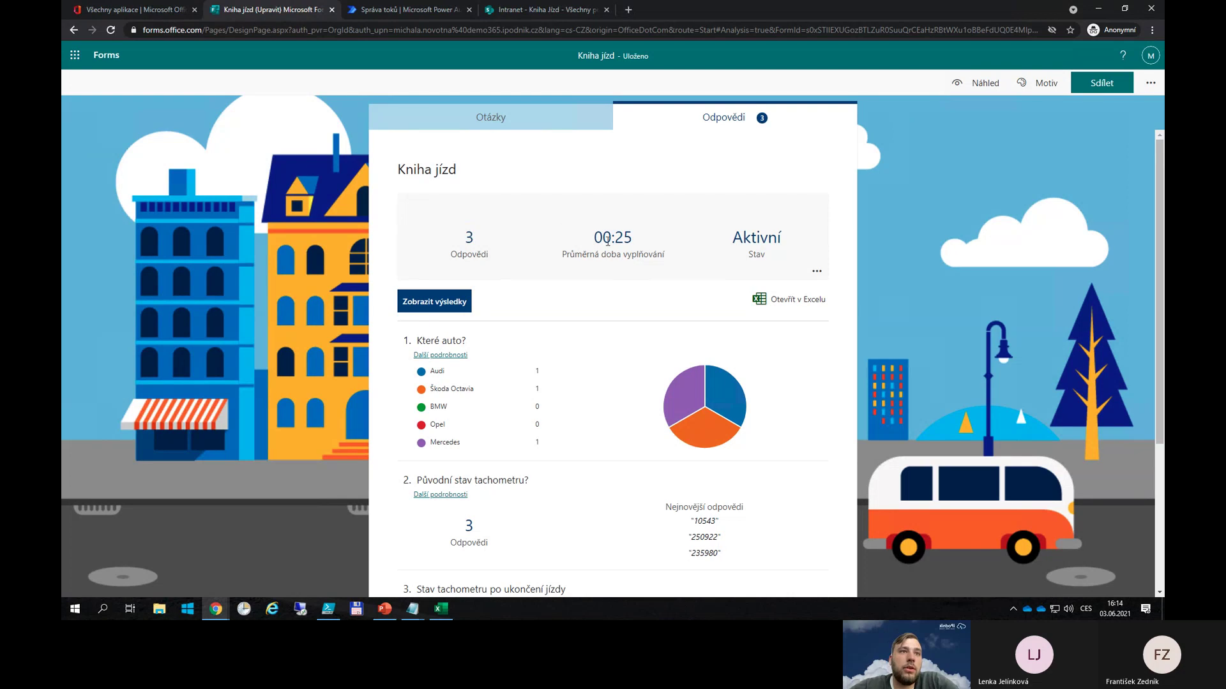
left_click_drag(595, 237, 637, 246)
left_click_drag(561, 255, 680, 255)
left_click_drag(603, 237, 766, 234)
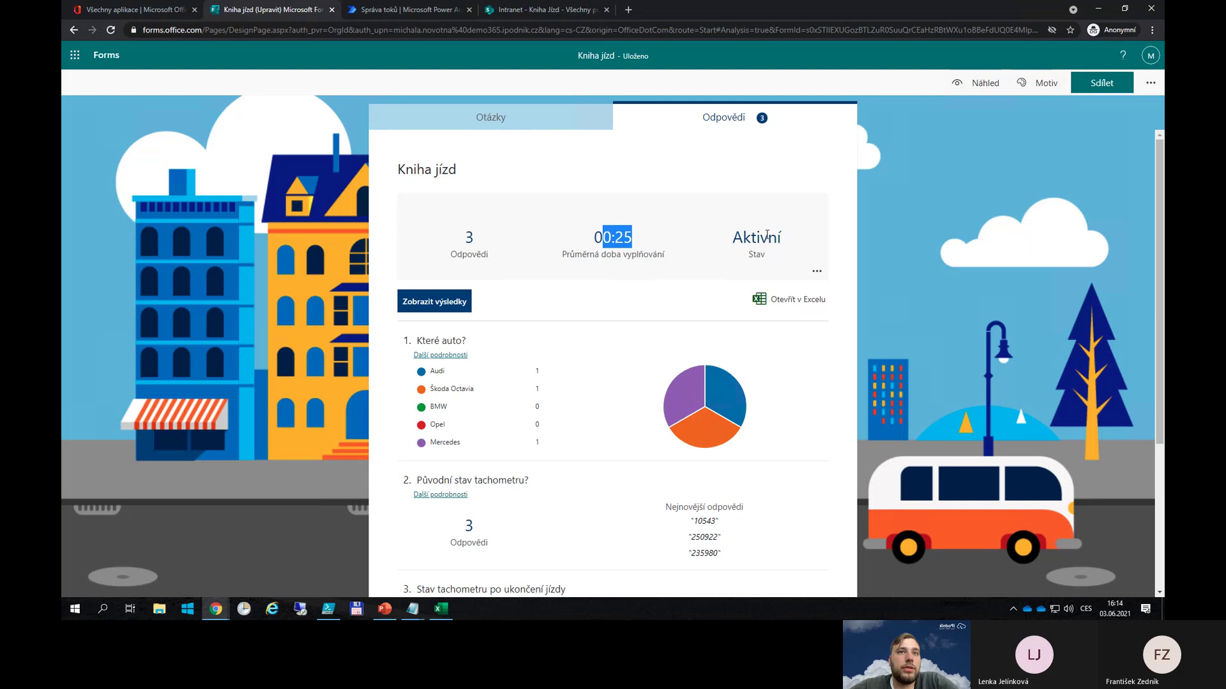
left_click_drag(600, 237, 841, 245)
- View the extra actions for deleting, printing or sharing the response summary, and look through the results of every question
left_click(816, 270)
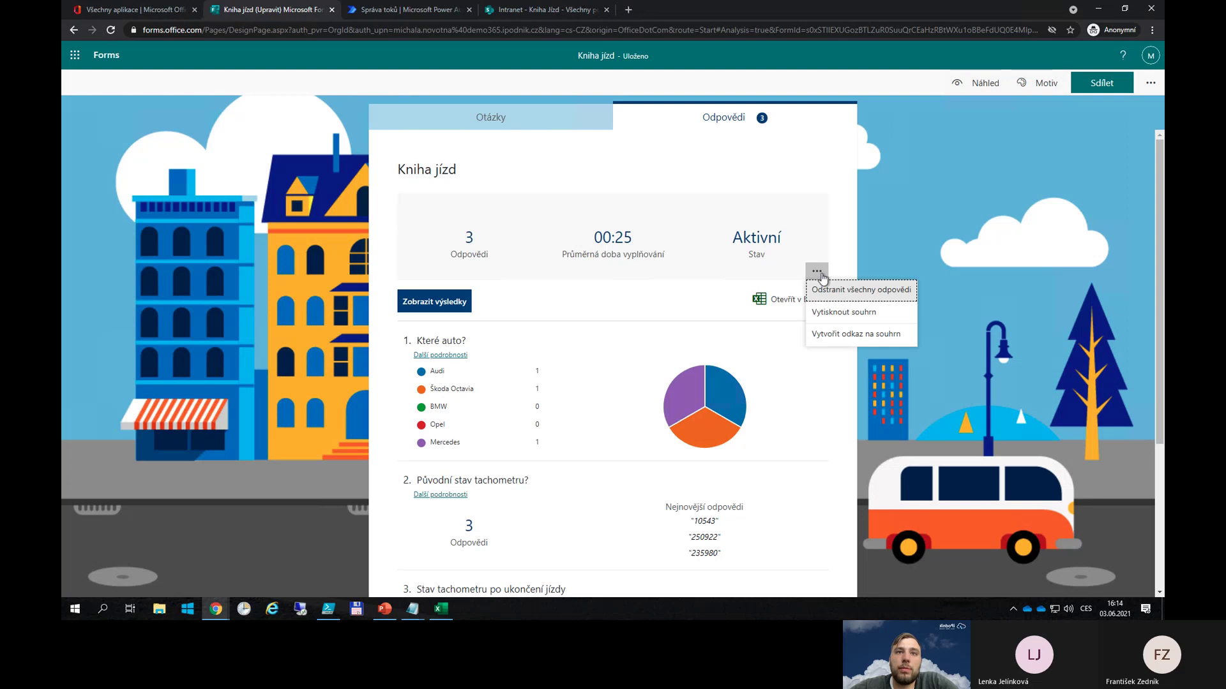
left_click(806, 243)
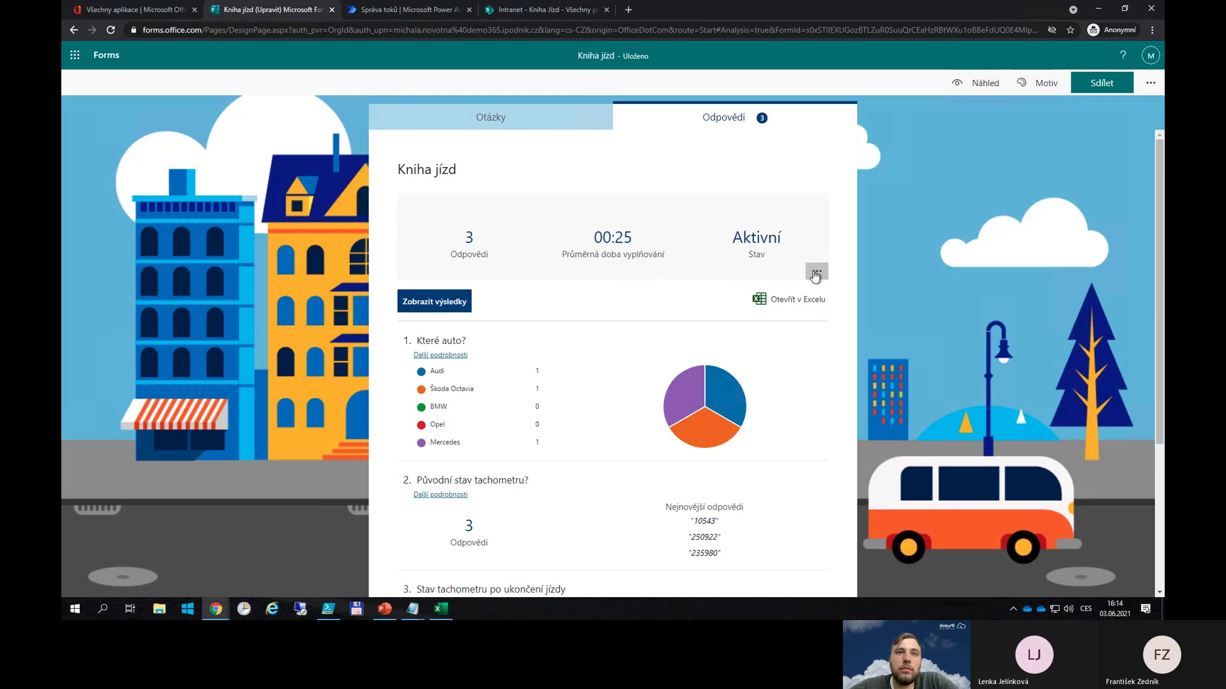
left_click(815, 273)
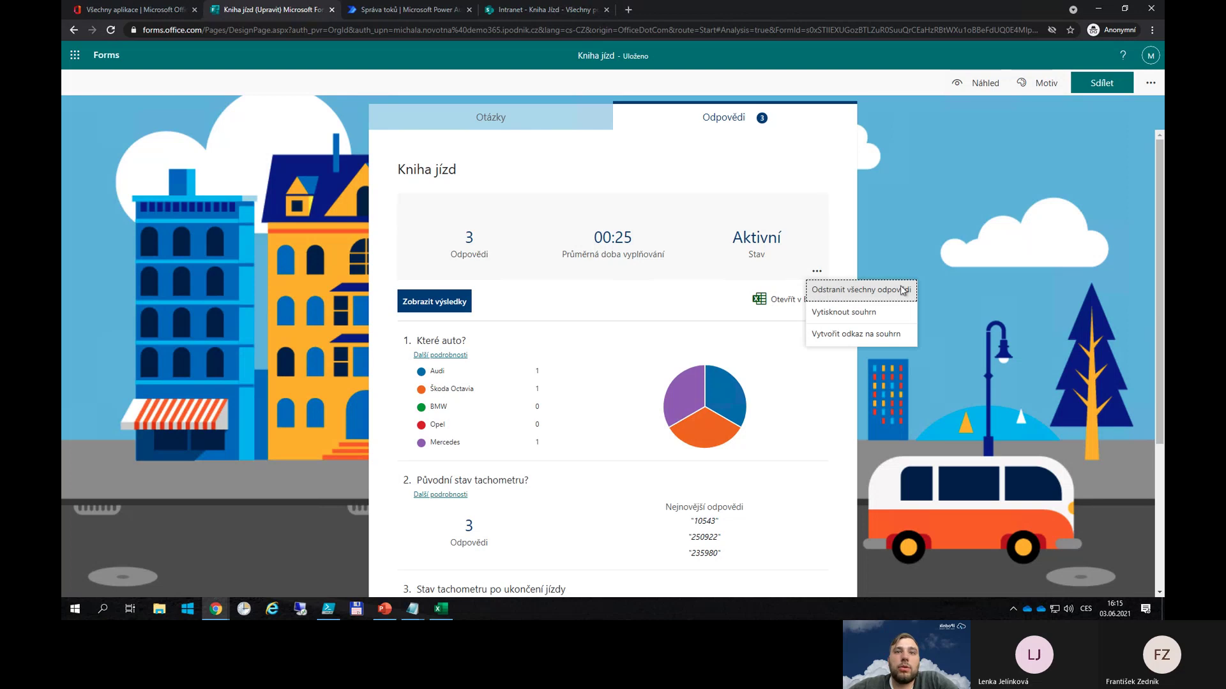
left_click(812, 272)
left_click(812, 271)
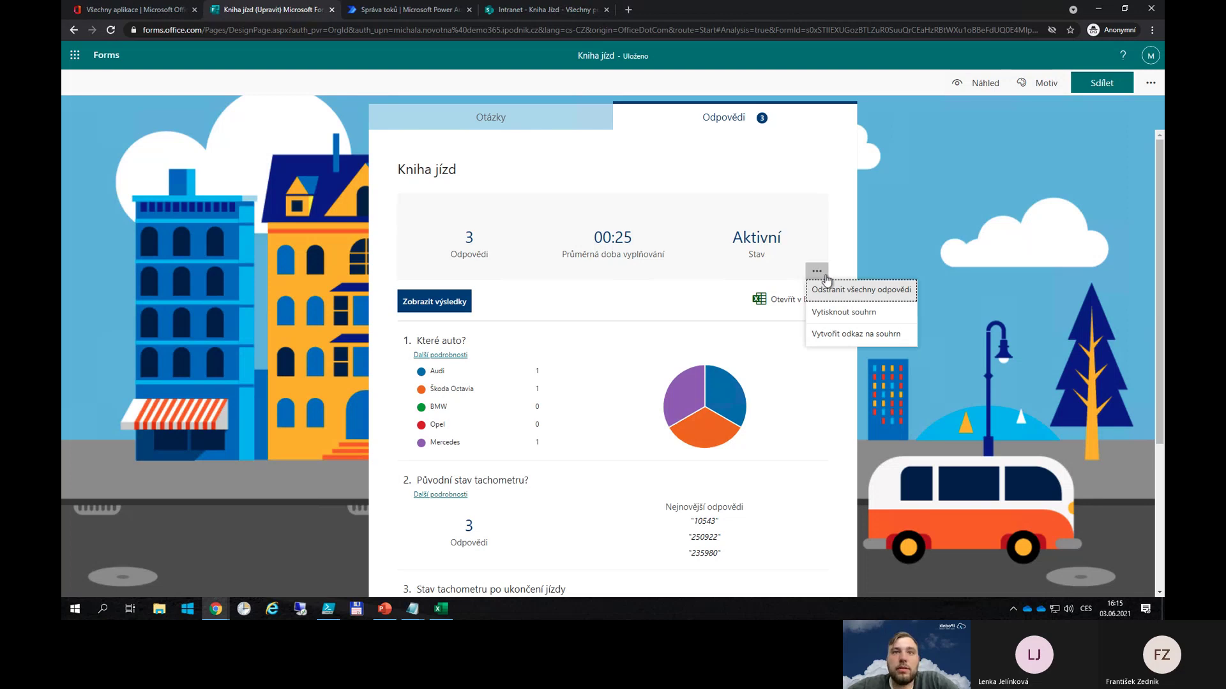
left_click(705, 335)
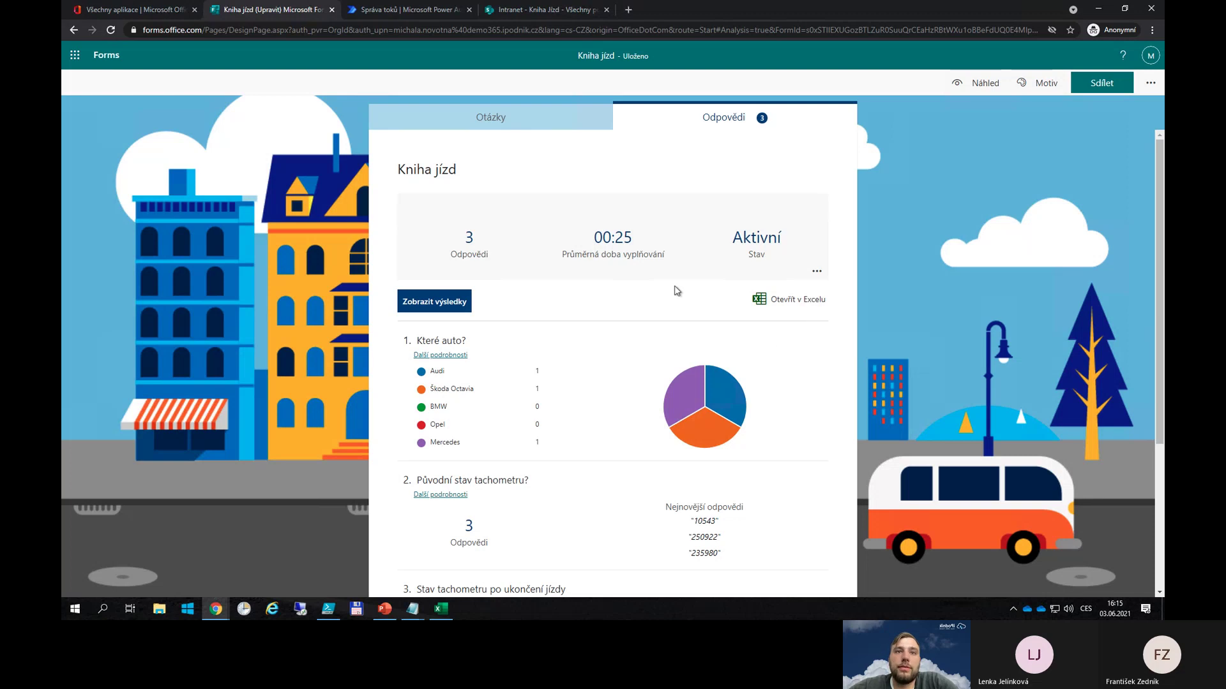
scroll(677, 291, "down", 3)
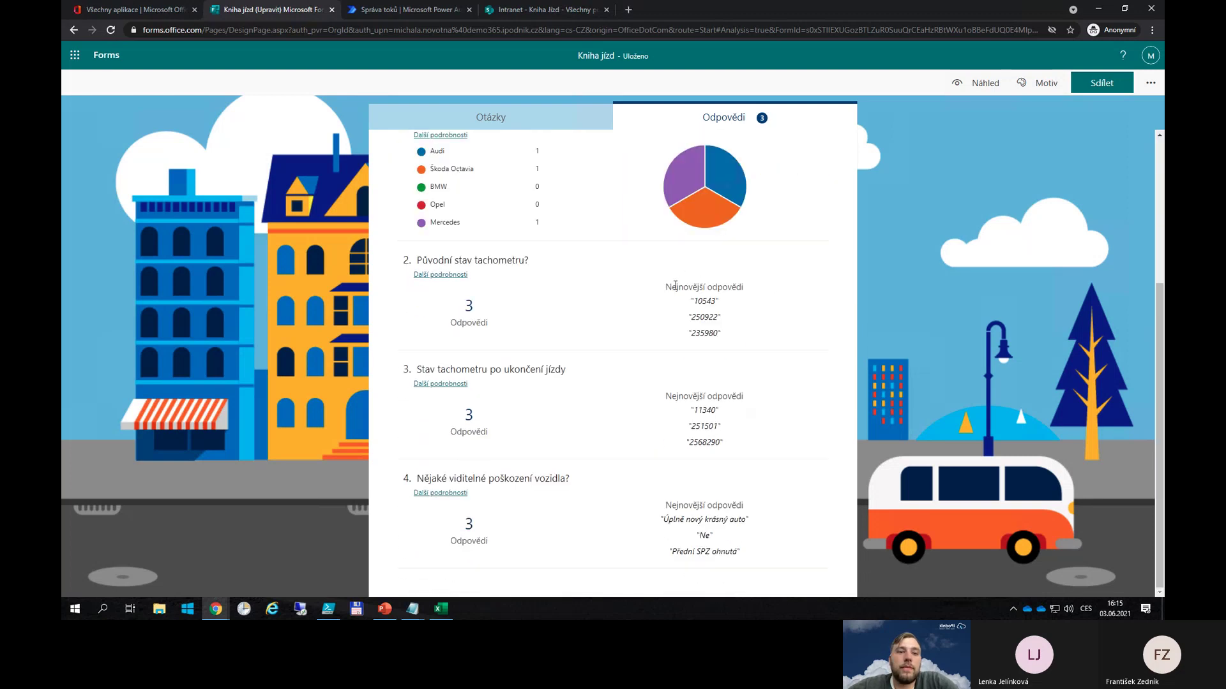
scroll(675, 286, "up", 3)
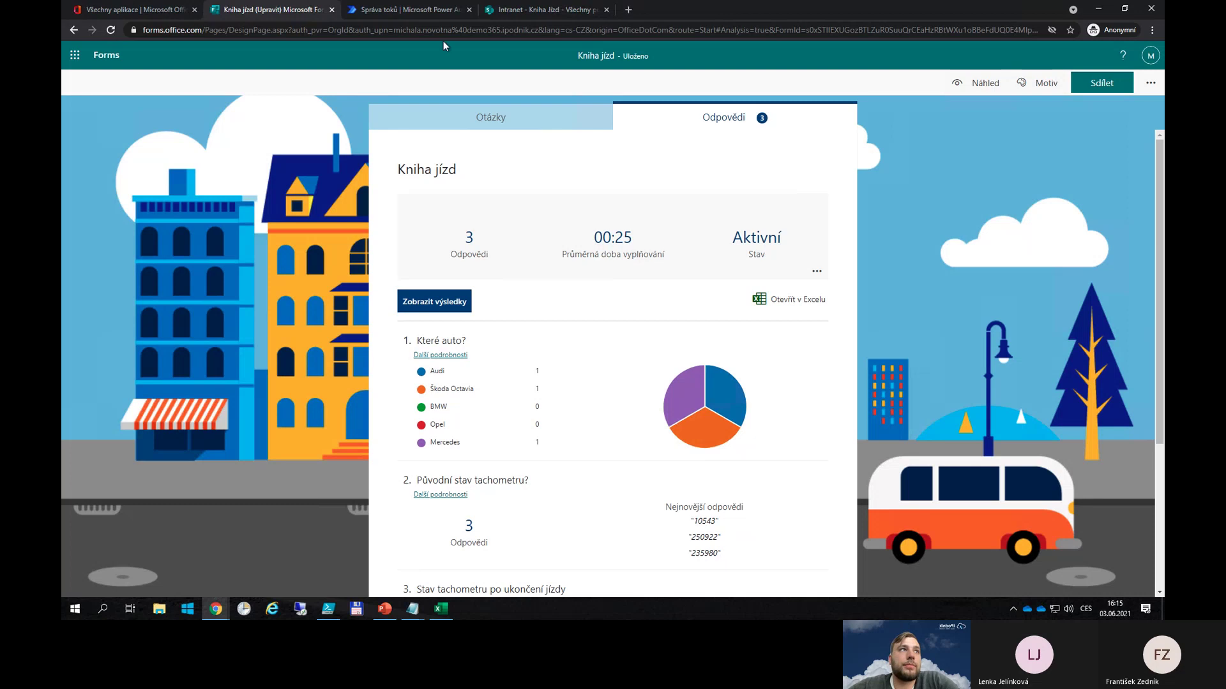
- Switch to Power Automate, view its home page, and look through the gallery of flow templates
left_click(408, 10)
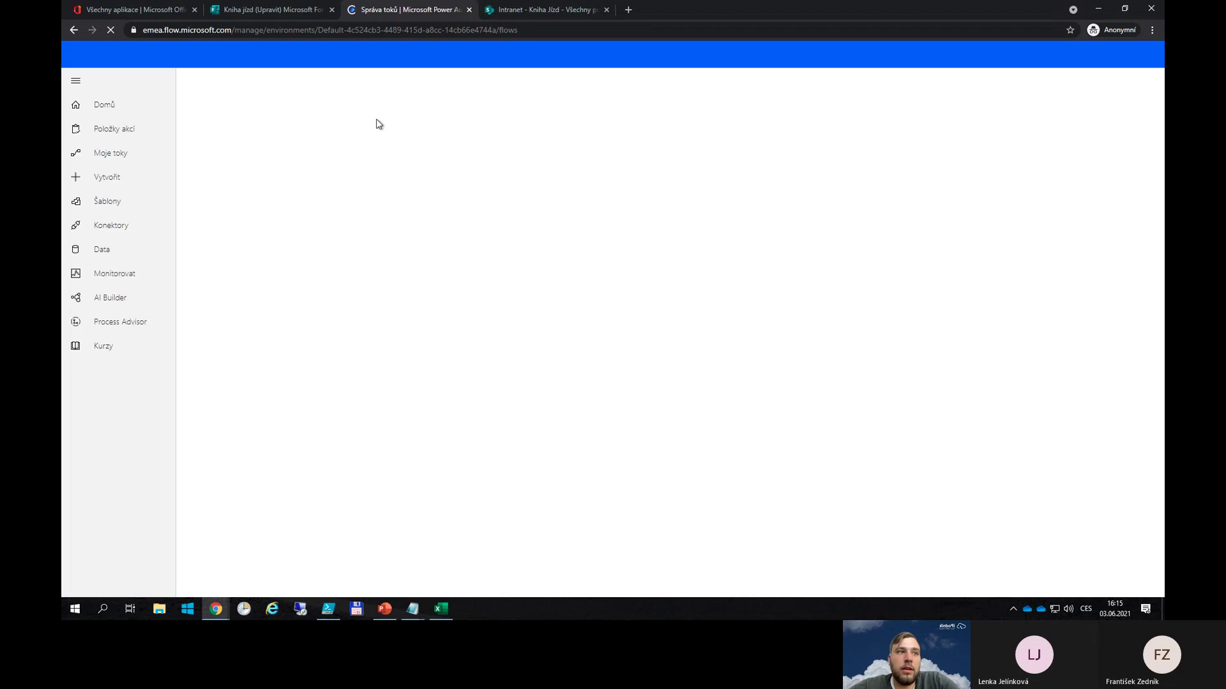
left_click(109, 114)
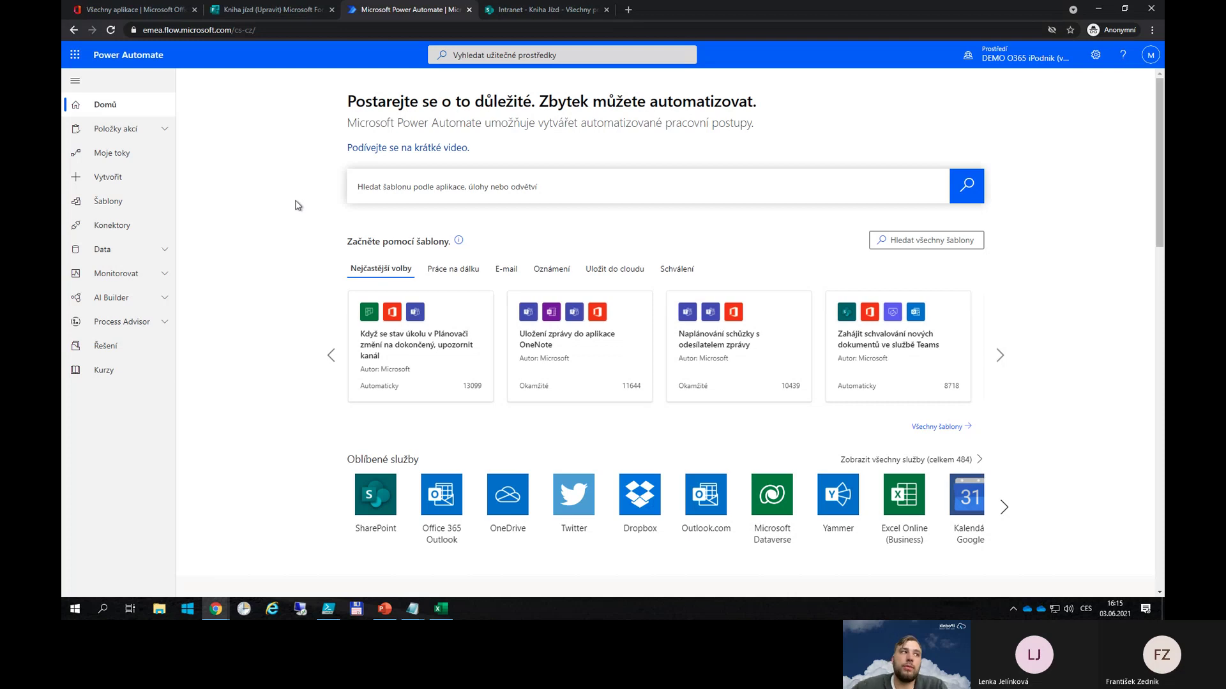
left_click(114, 200)
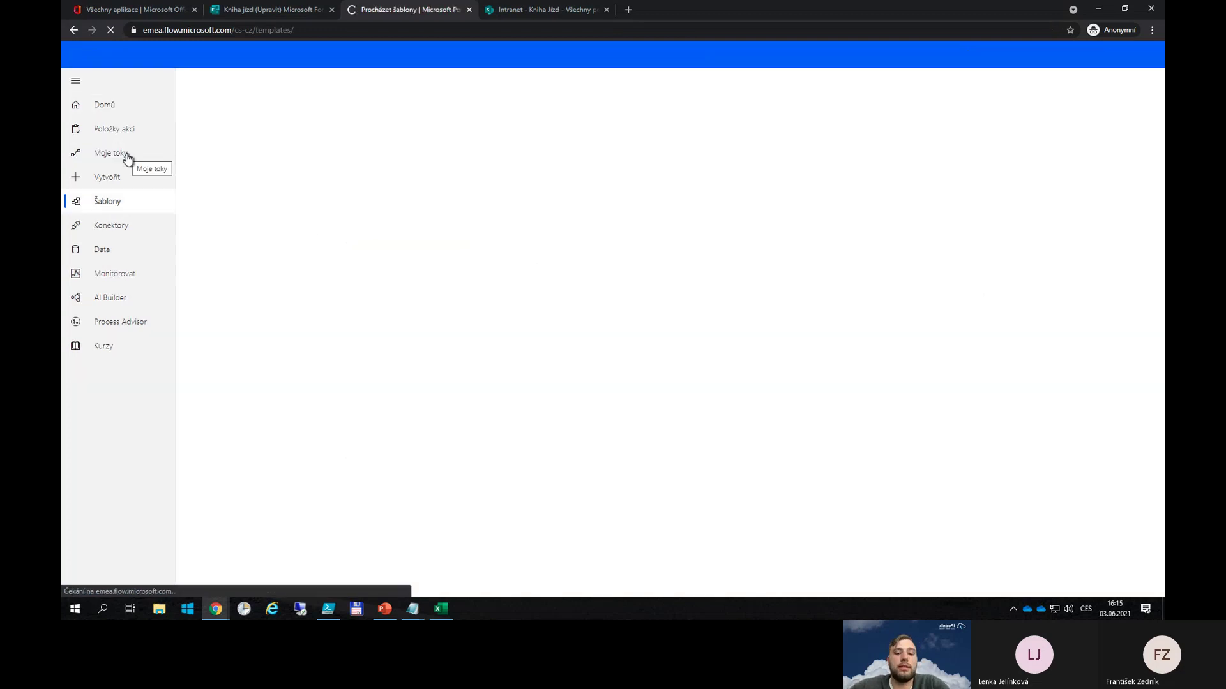
scroll(313, 273, "down", 2)
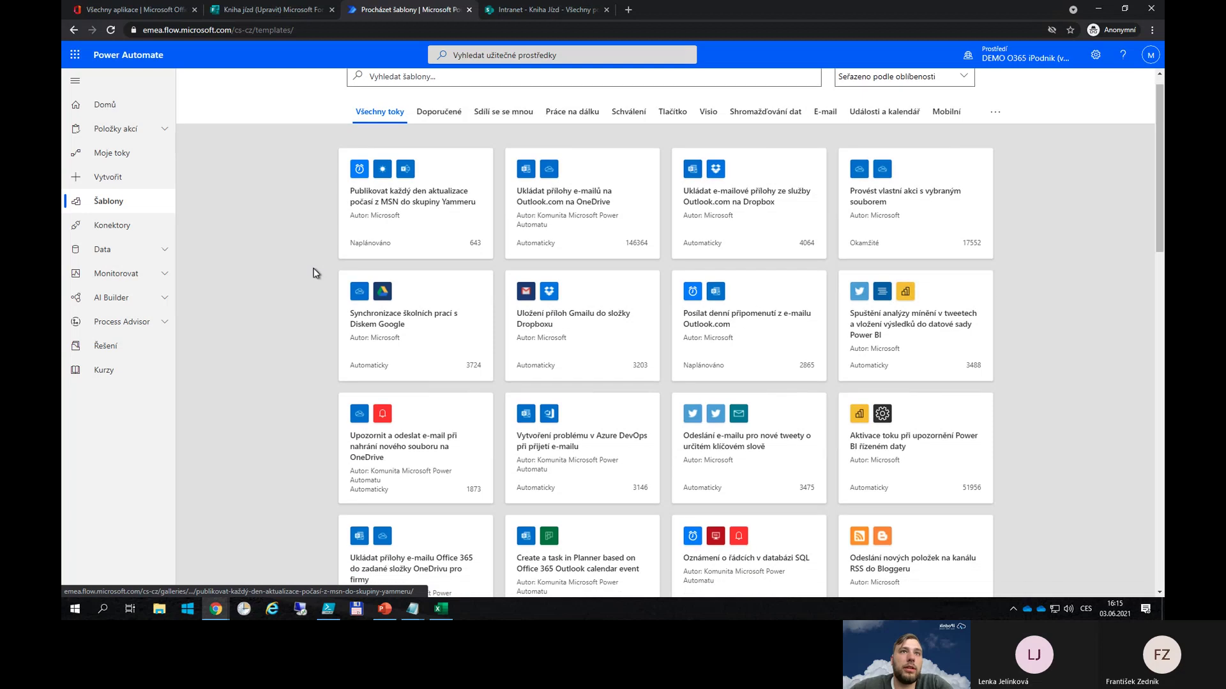
scroll(313, 273, "up", 1)
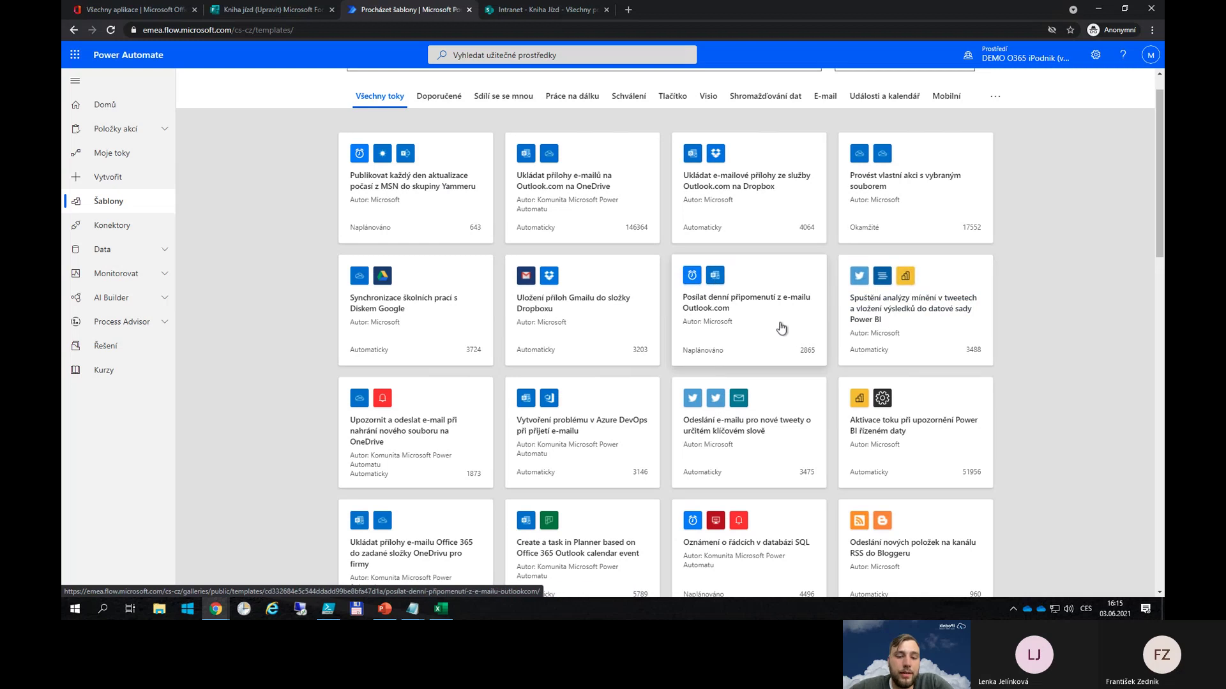
scroll(781, 329, "down", 1)
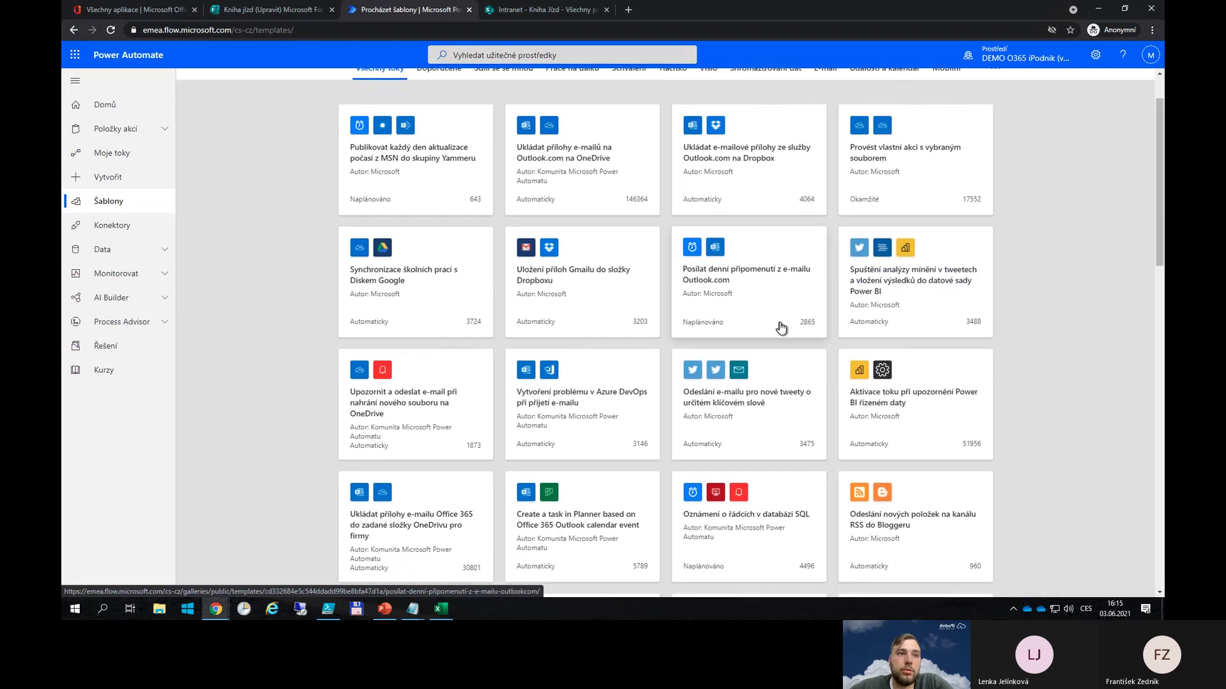